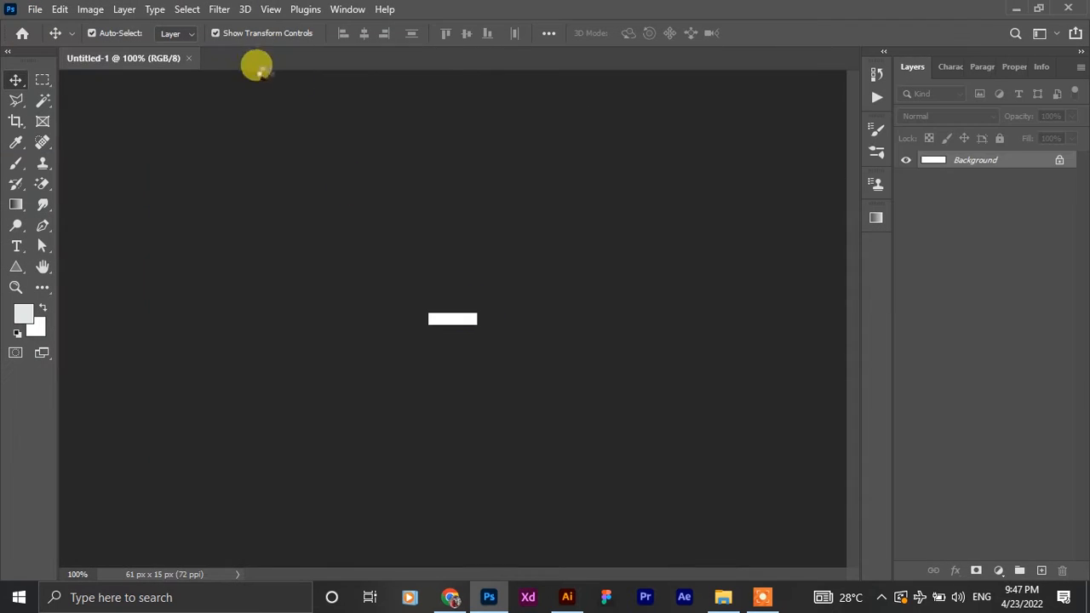
- Copy the selected man to a new layer and hide the original portrait layer
{"action": "left_click", "coordinate": [43, 102]}
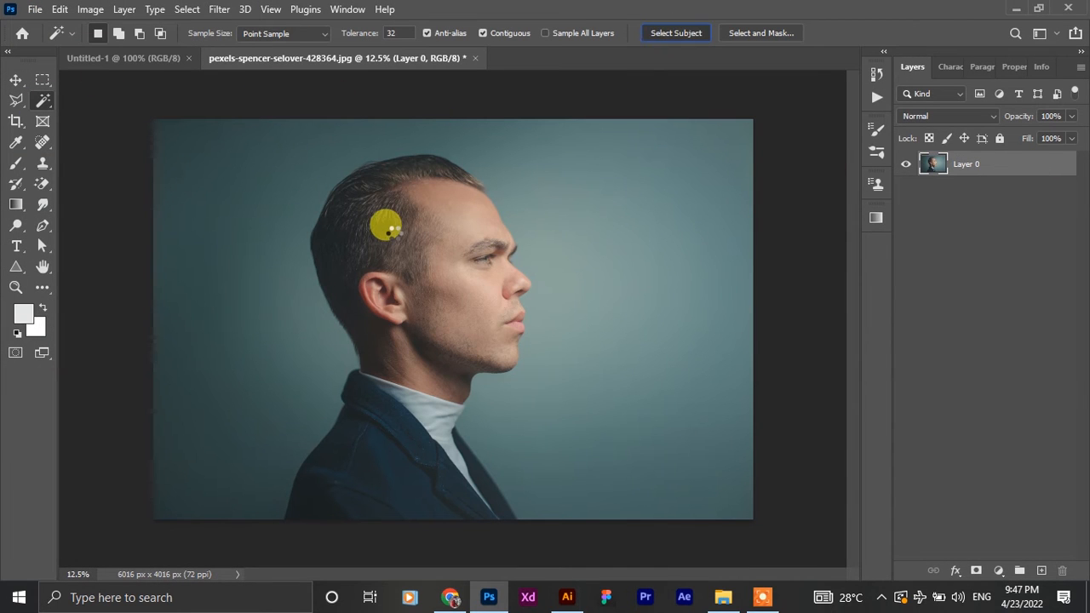
{"action": "key", "text": "ctrl+j"}
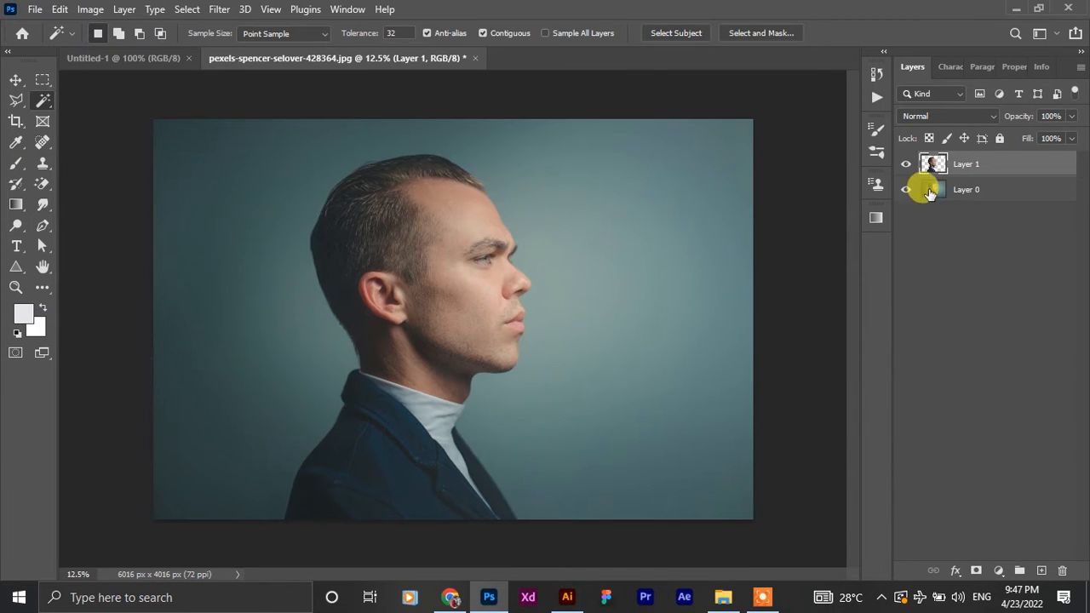
{"action": "left_click", "coordinate": [930, 189]}
{"action": "left_click", "coordinate": [906, 190]}
- Add a white solid color fill layer beneath the man's cut-out
{"action": "left_click", "coordinate": [971, 576]}
{"action": "left_click", "coordinate": [979, 282]}
{"action": "left_click", "coordinate": [1019, 228]}
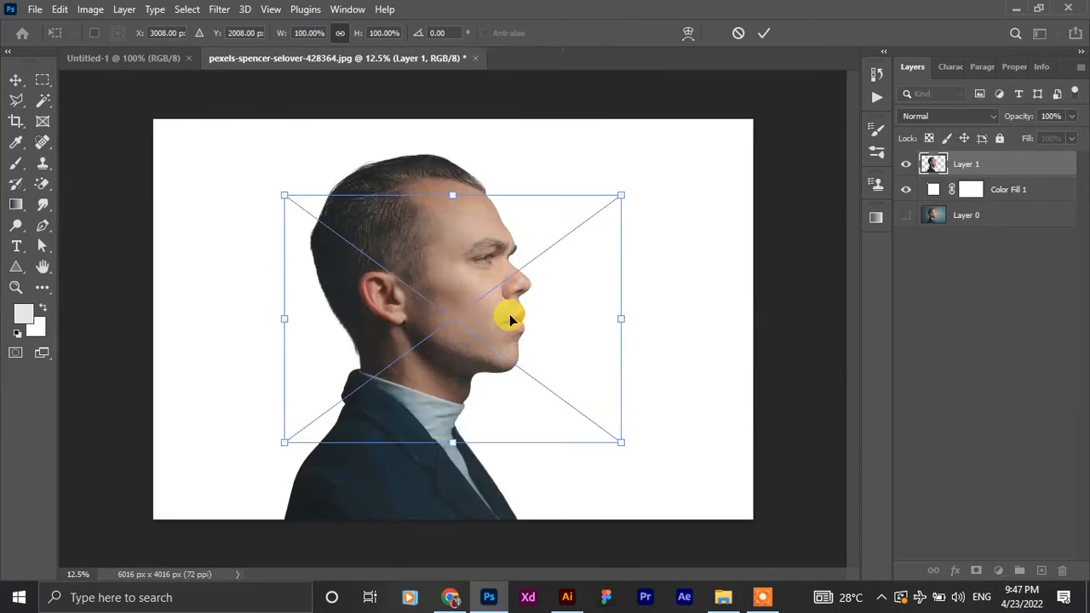
- Enlarge the placed forest image to span the full canvas width and commit its placement
{"action": "scroll", "coordinate": [508, 314], "scroll_direction": "down", "scroll_amount": 3}
{"action": "left_click_drag", "start_coordinate": [580, 320], "coordinate": [680, 320]}
{"action": "left_click", "coordinate": [764, 33]}
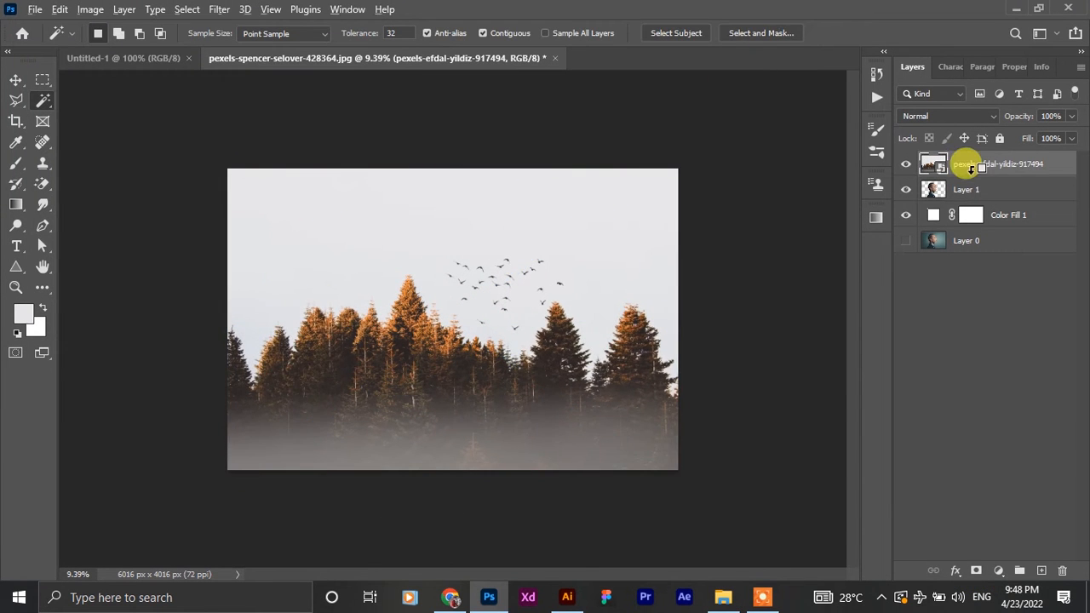
- Clip the forest image to the man's cut-out, then enlarge it to about 237% with its trees inside the head
{"action": "left_click", "coordinate": [959, 175], "text": "alt"}
{"action": "key", "text": "v"}
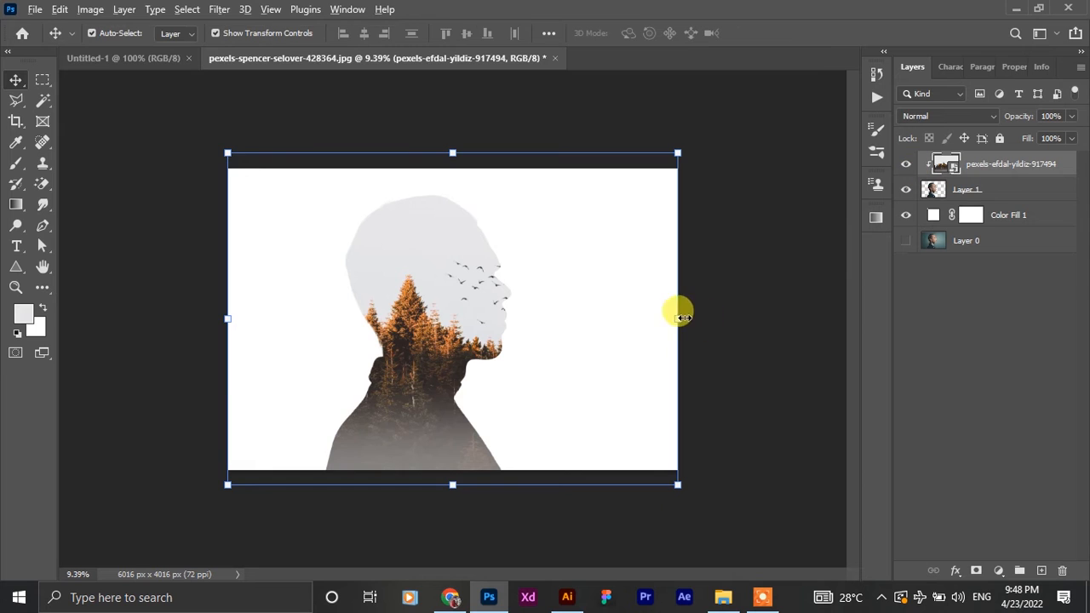
{"action": "left_click_drag", "start_coordinate": [680, 319], "coordinate": [772, 318]}
{"action": "left_click_drag", "start_coordinate": [489, 356], "coordinate": [488, 339]}
{"action": "left_click_drag", "start_coordinate": [770, 301], "coordinate": [733, 305]}
{"action": "left_click_drag", "start_coordinate": [435, 353], "coordinate": [434, 347]}
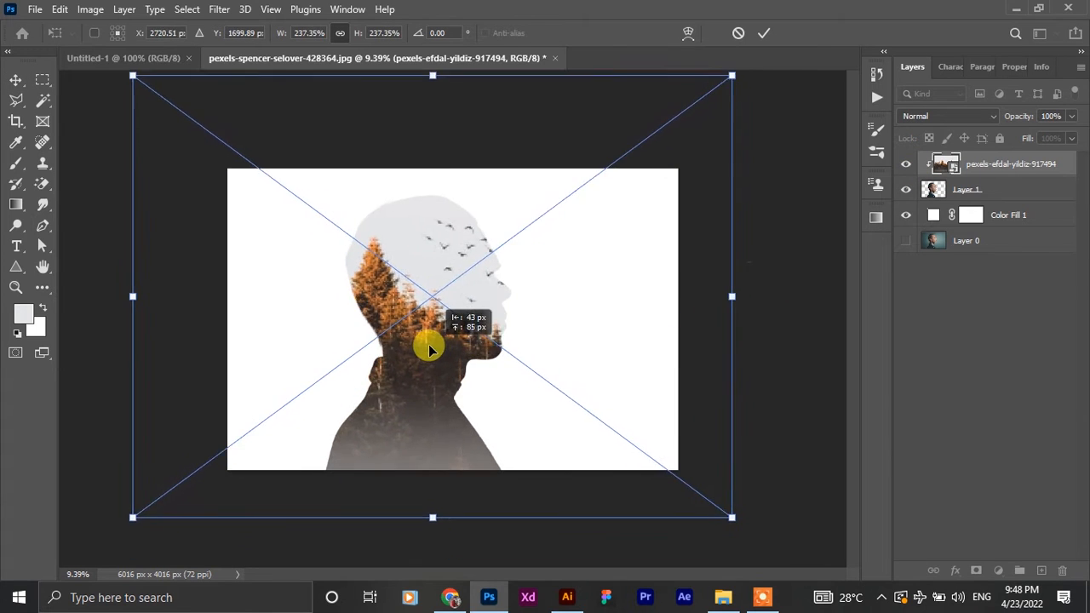
{"action": "key", "text": "Return"}
{"action": "scroll", "coordinate": [429, 316], "scroll_direction": "up", "scroll_amount": 1}
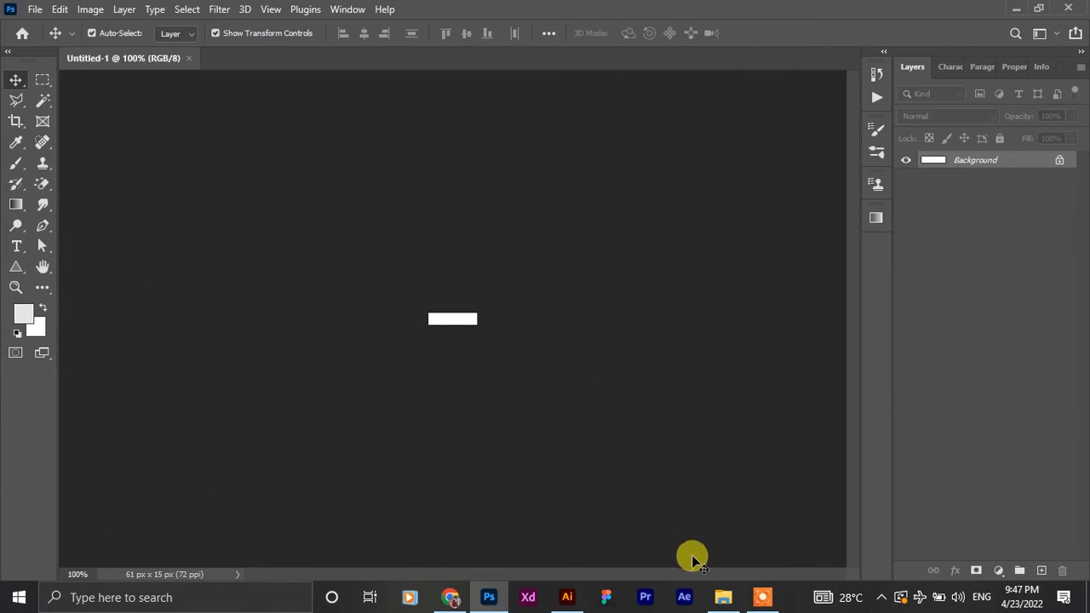
- Open the man's side-profile portrait as a new document and unlock its background layer
{"action": "left_click", "coordinate": [713, 596]}
{"action": "left_click_drag", "start_coordinate": [382, 119], "coordinate": [253, 61]}
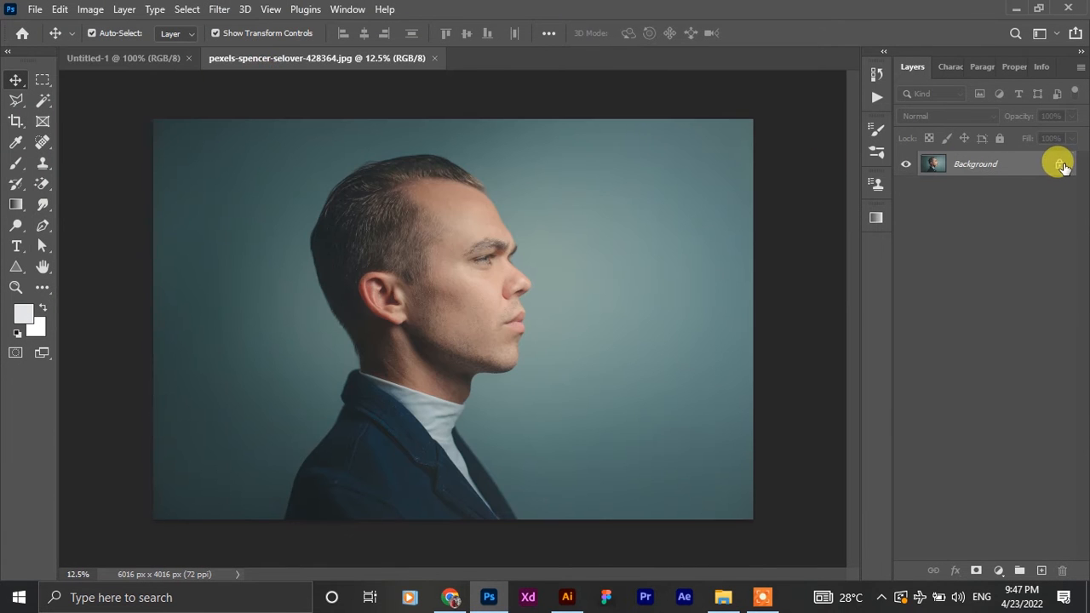
{"action": "left_click", "coordinate": [1060, 164]}
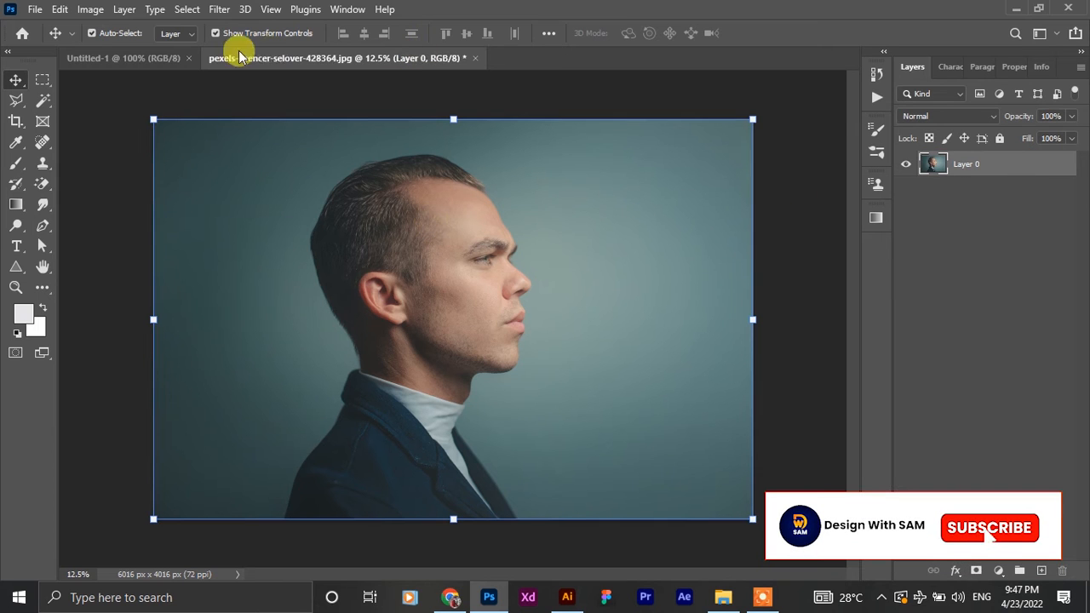
- Select the man with Select Subject and copy him to a new layer
{"action": "left_click", "coordinate": [42, 100]}
{"action": "left_click", "coordinate": [673, 32]}
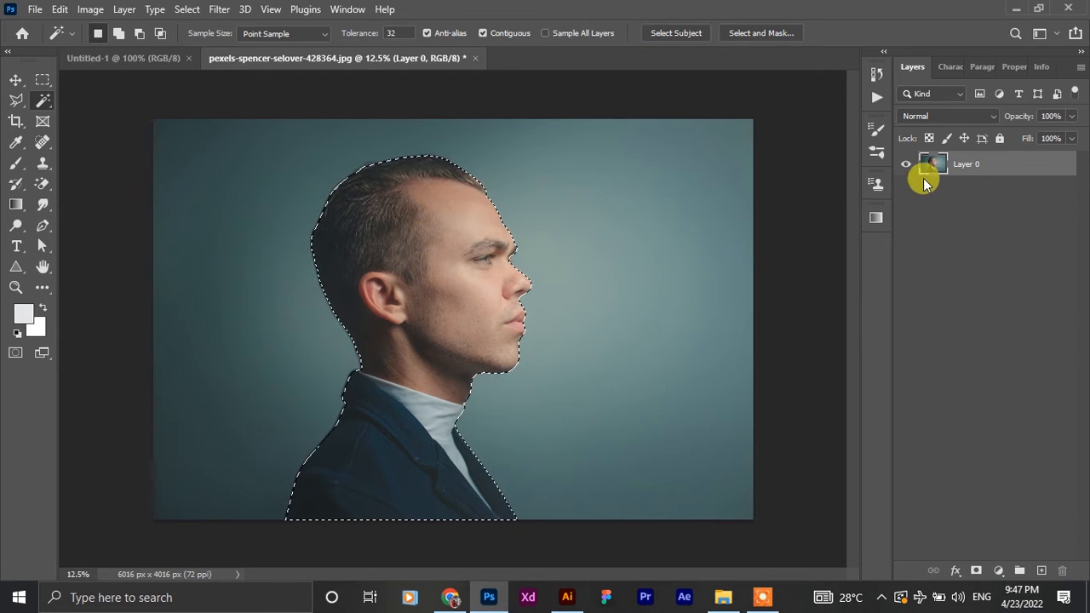
{"action": "key", "text": "ctrl+j"}
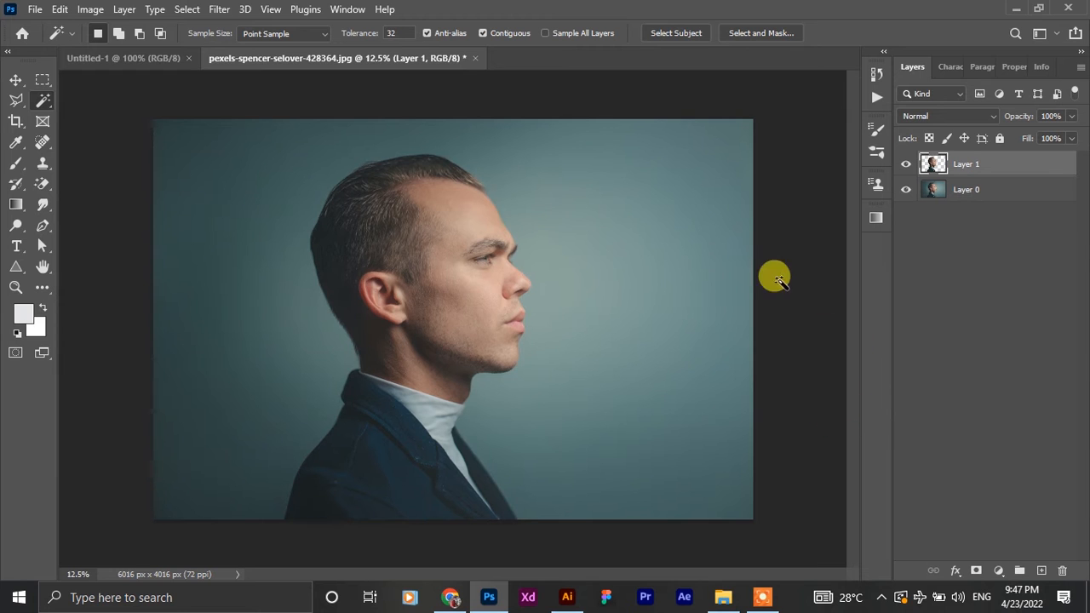
- Hide the original portrait layer, Layer 0, leaving the man's cut-out on transparency
{"action": "left_click", "coordinate": [904, 191]}
{"action": "left_click", "coordinate": [905, 190]}
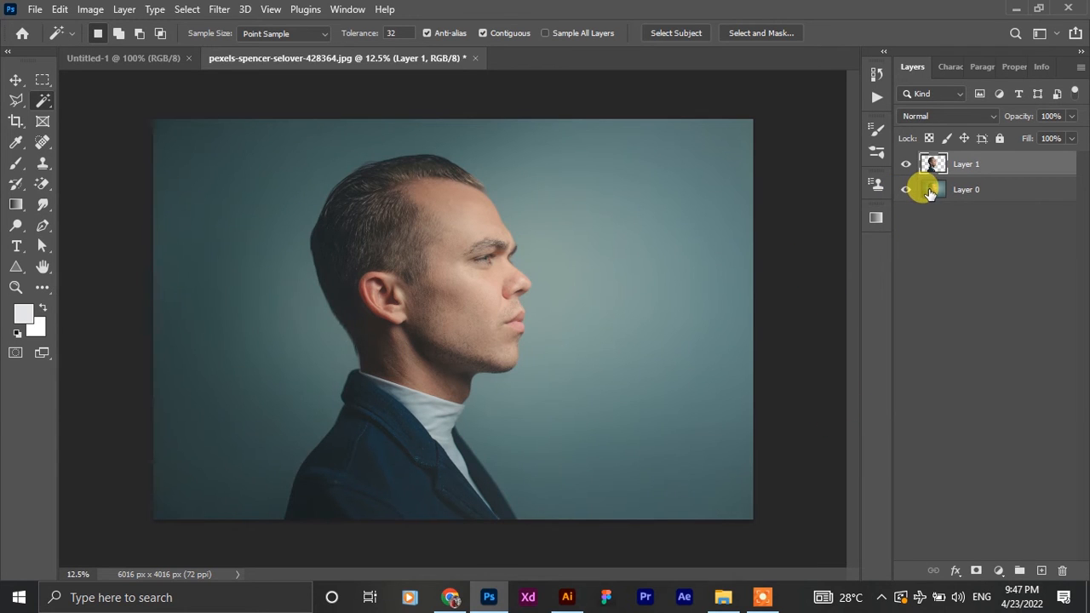
{"action": "left_click", "coordinate": [929, 193]}
{"action": "left_click", "coordinate": [905, 190]}
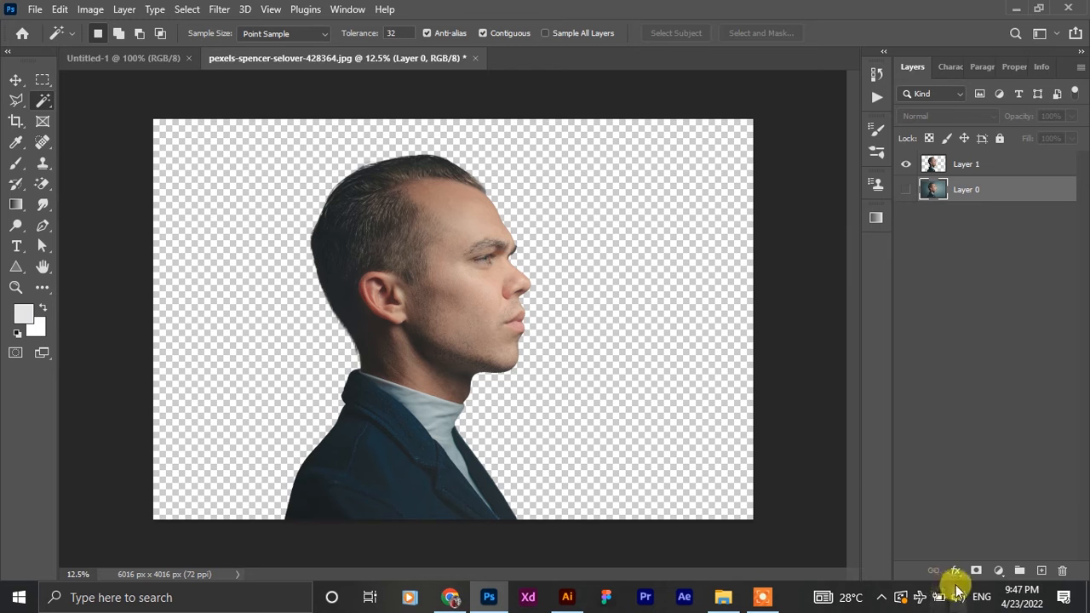
- Add a solid color fill layer in white (ffffff) between the original portrait and the man's cut-out
{"action": "left_click", "coordinate": [998, 570]}
{"action": "left_click", "coordinate": [937, 287]}
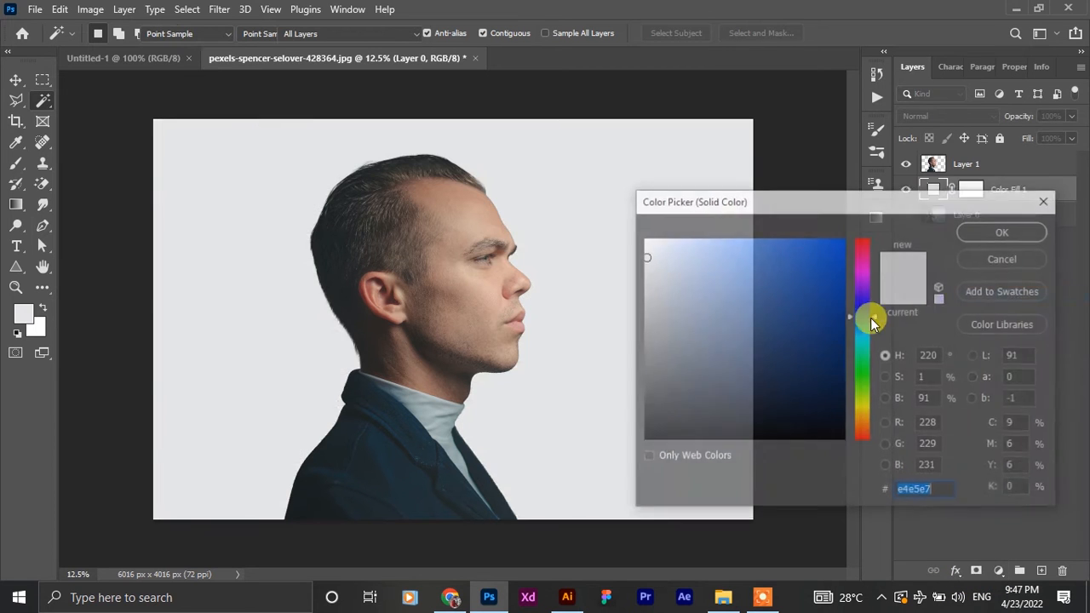
{"action": "left_click", "coordinate": [708, 380]}
{"action": "left_click_drag", "start_coordinate": [708, 380], "coordinate": [633, 222]}
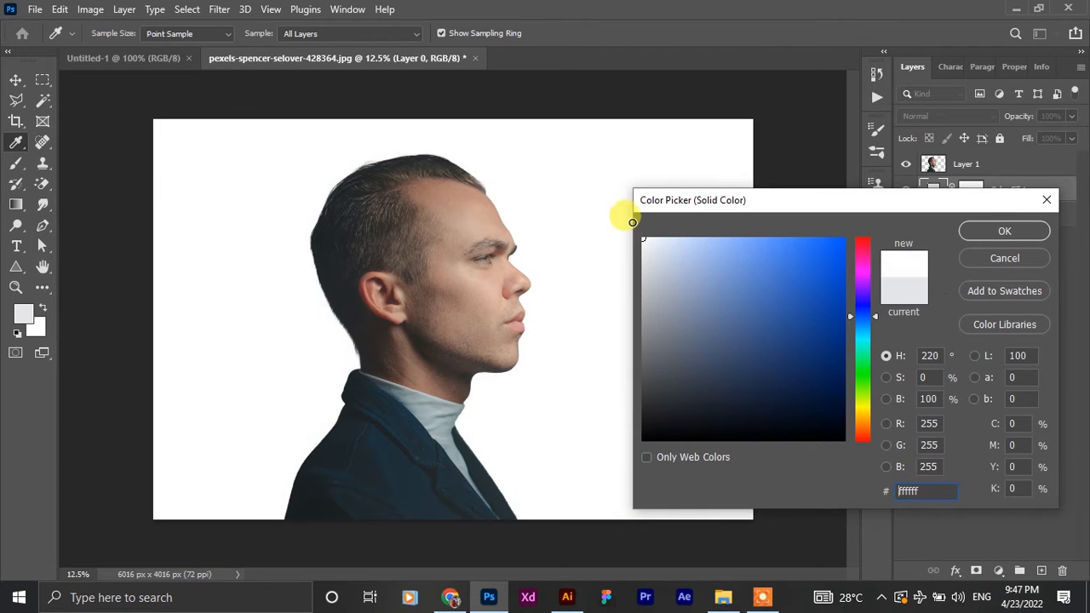
{"action": "left_click", "coordinate": [989, 233]}
- Place the forest image above the man's cut-out, scaled to about 178% to span the canvas width
{"action": "left_click", "coordinate": [930, 166]}
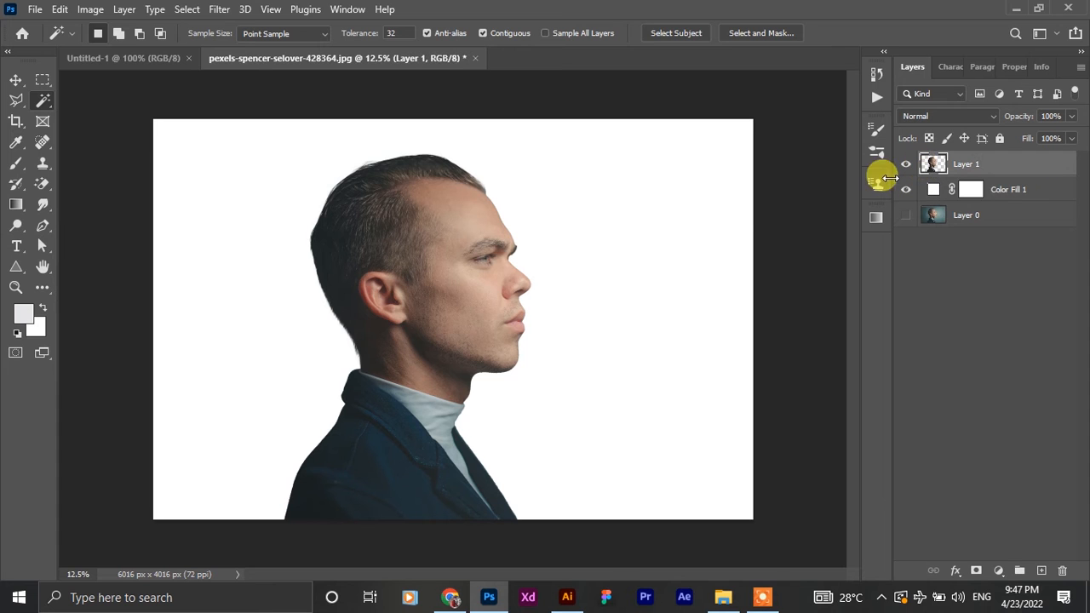
{"action": "left_click", "coordinate": [725, 596]}
{"action": "left_click_drag", "start_coordinate": [290, 111], "coordinate": [511, 320]}
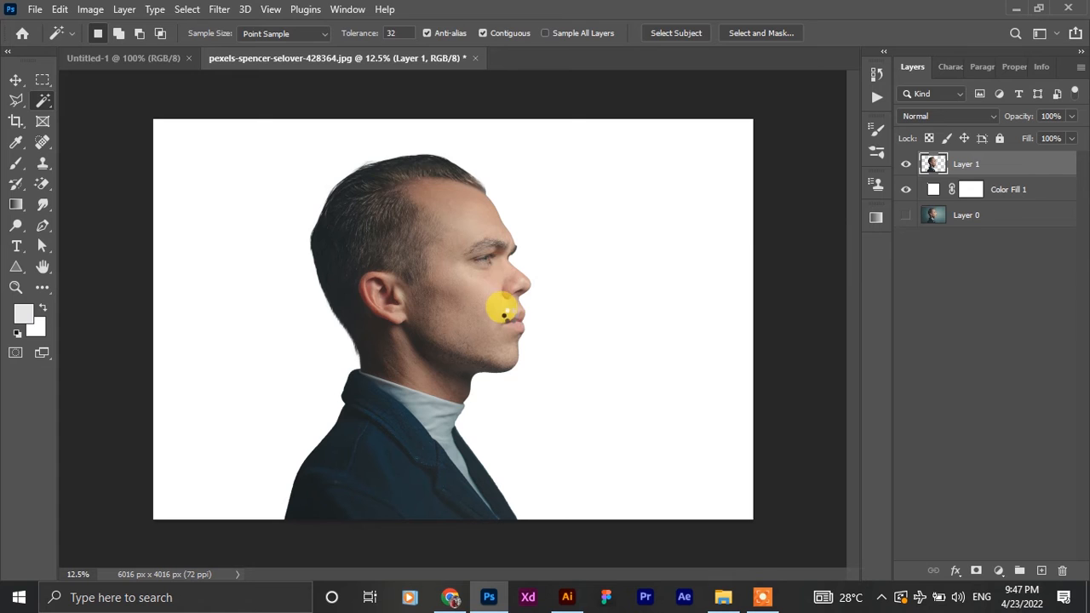
{"action": "left_click_drag", "start_coordinate": [579, 317], "coordinate": [676, 321]}
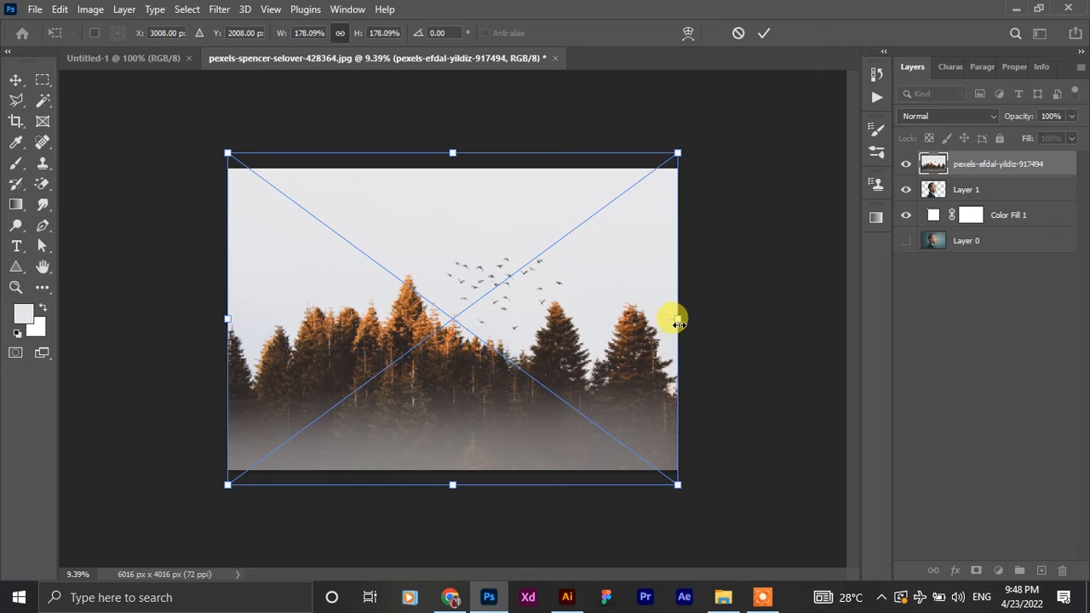
{"action": "left_click", "coordinate": [765, 34]}
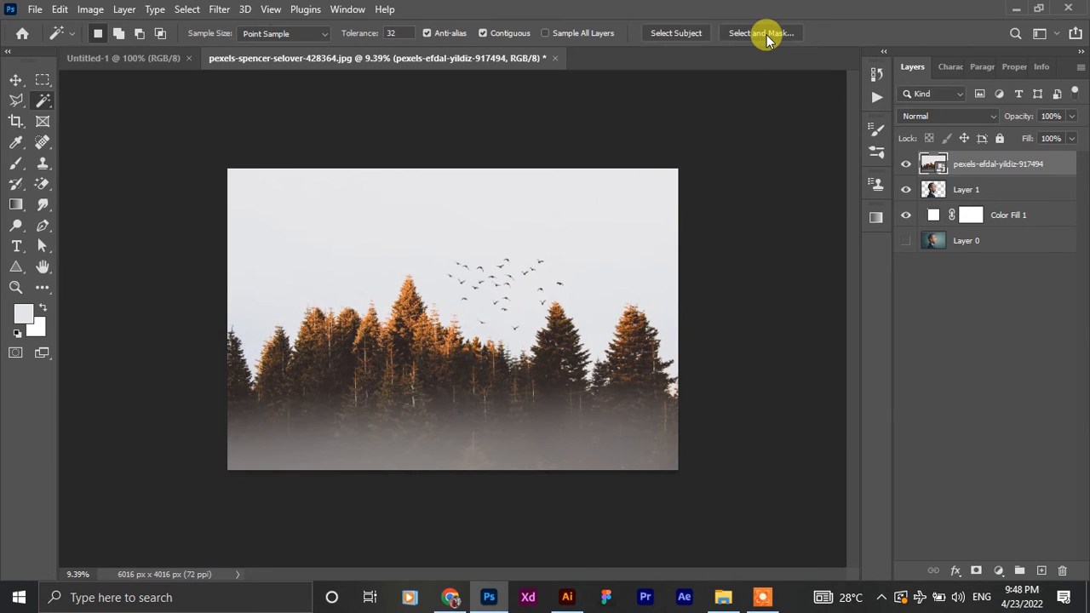
- Clip the forest image to the man's cut-out and scale it to about 237%, moving it up so the trees fill the head
{"action": "left_click", "coordinate": [969, 173], "text": "alt"}
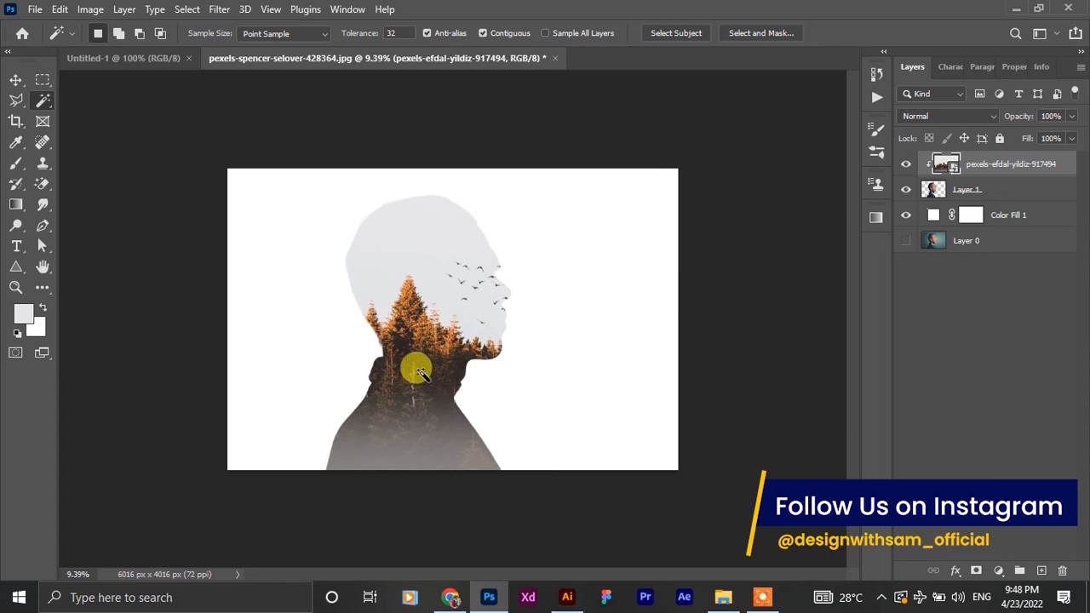
{"action": "left_click", "coordinate": [17, 79]}
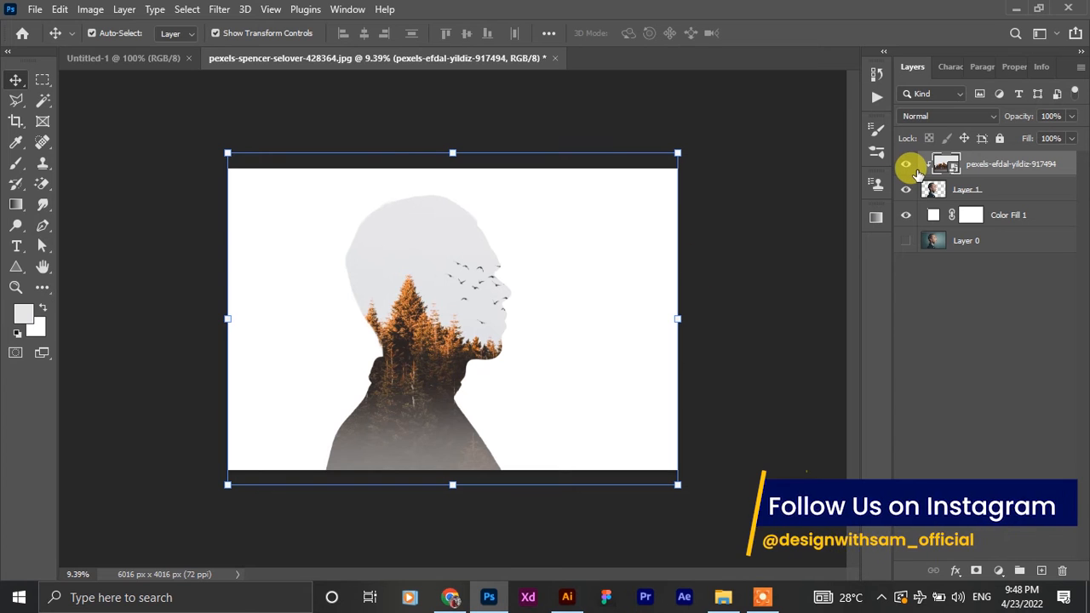
{"action": "left_click_drag", "start_coordinate": [681, 317], "coordinate": [775, 305]}
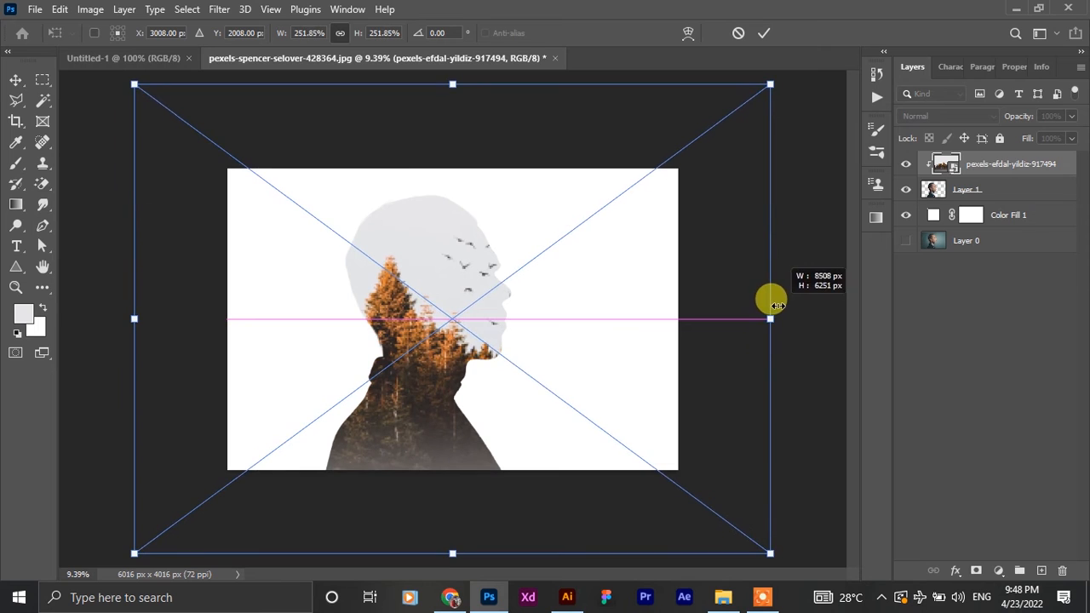
{"action": "mouse_move", "coordinate": [450, 377]}
{"action": "left_mouse_down"}
{"action": "mouse_move", "coordinate": [433, 360]}
{"action": "mouse_move", "coordinate": [431, 371]}
{"action": "left_mouse_up"}
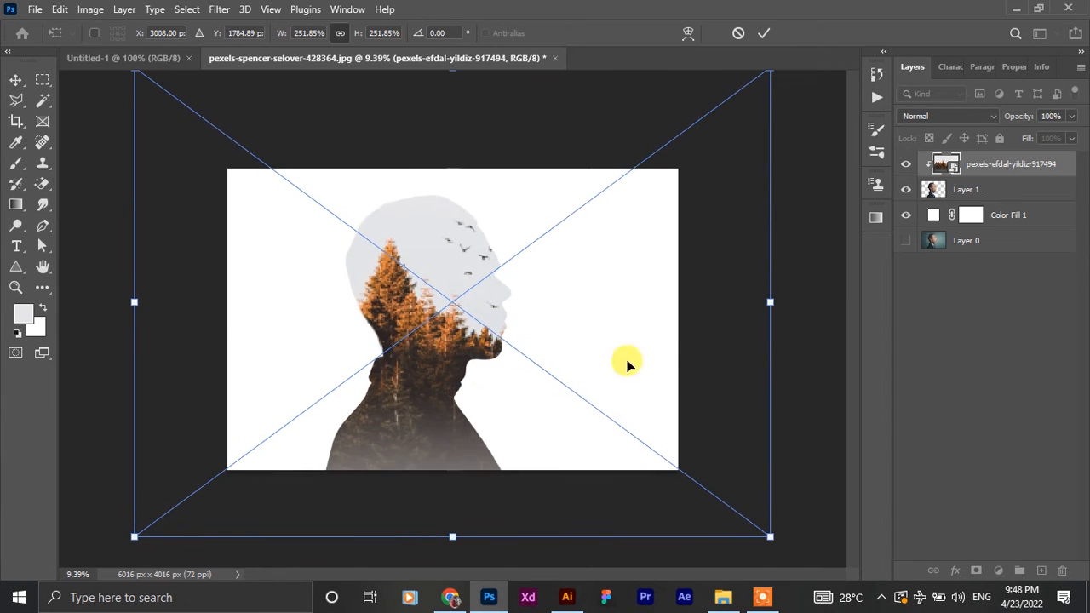
{"action": "left_click_drag", "start_coordinate": [756, 308], "coordinate": [732, 300]}
{"action": "mouse_move", "coordinate": [434, 358]}
{"action": "left_mouse_down"}
{"action": "mouse_move", "coordinate": [428, 345]}
{"action": "mouse_move", "coordinate": [443, 341]}
{"action": "left_mouse_up"}
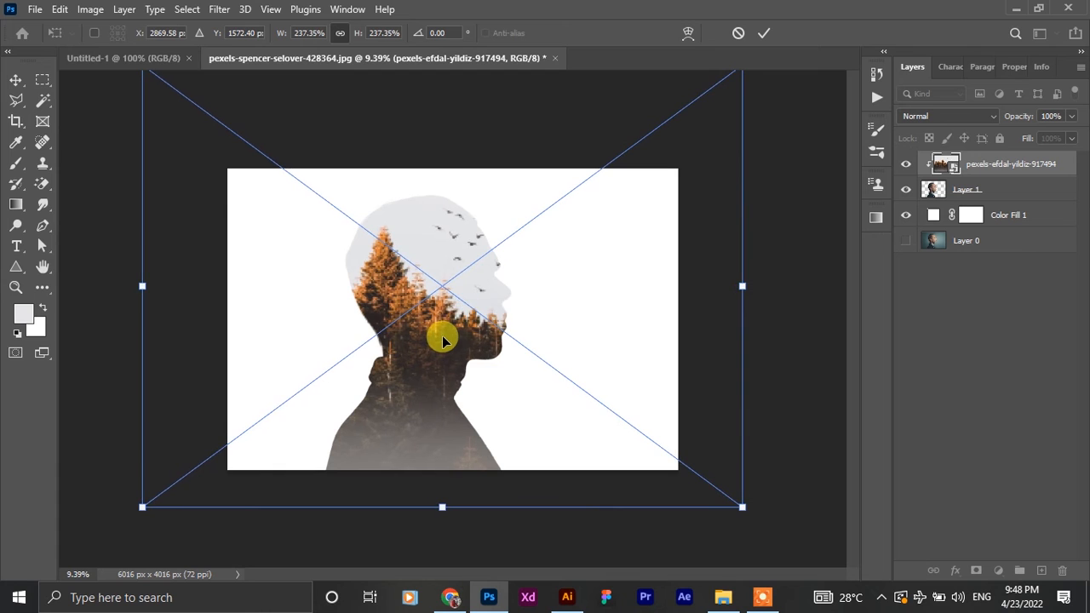
{"action": "left_click", "coordinate": [766, 34]}
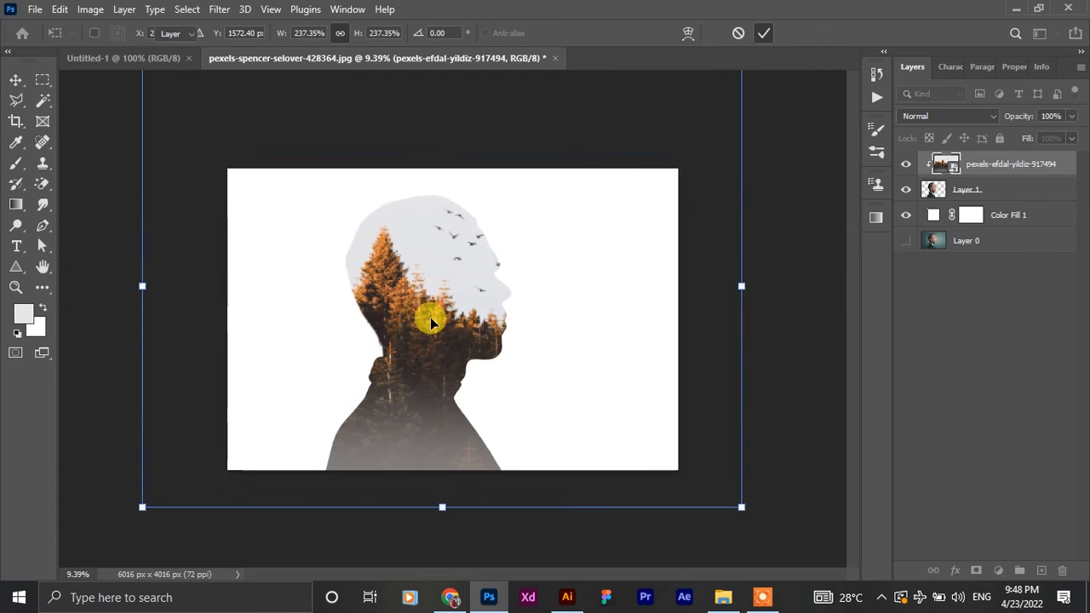
- Duplicate the forest layer and clip the copy to the man's cut-out
{"action": "scroll", "coordinate": [432, 322], "scroll_direction": "up", "scroll_amount": 2}
{"action": "scroll", "coordinate": [430, 320], "scroll_direction": "up", "scroll_amount": 1}
{"action": "scroll", "coordinate": [430, 323], "scroll_direction": "down", "scroll_amount": 4}
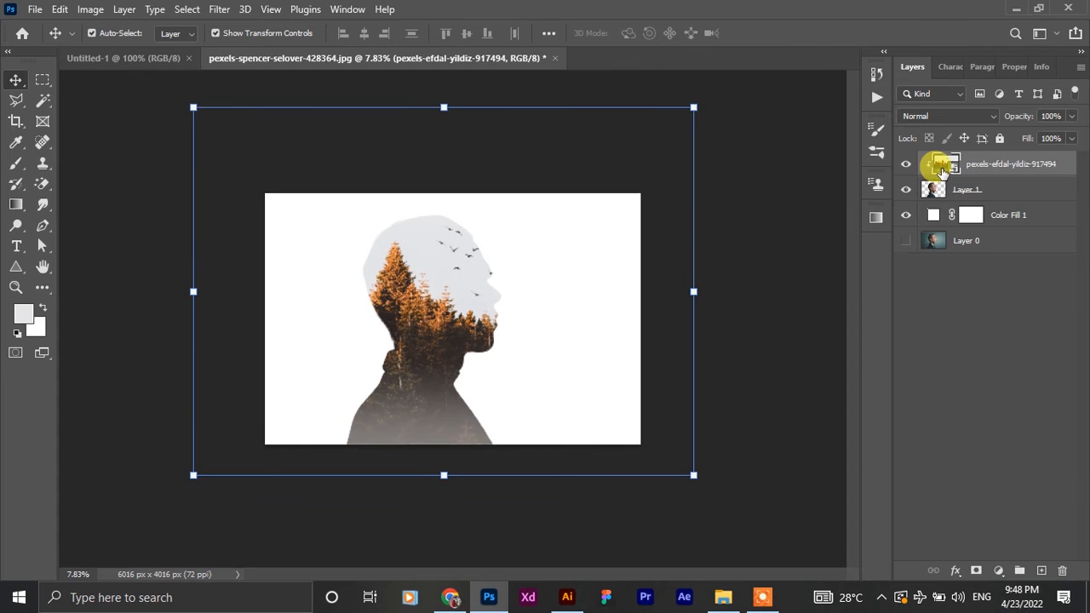
{"action": "key", "text": "ctrl+j"}
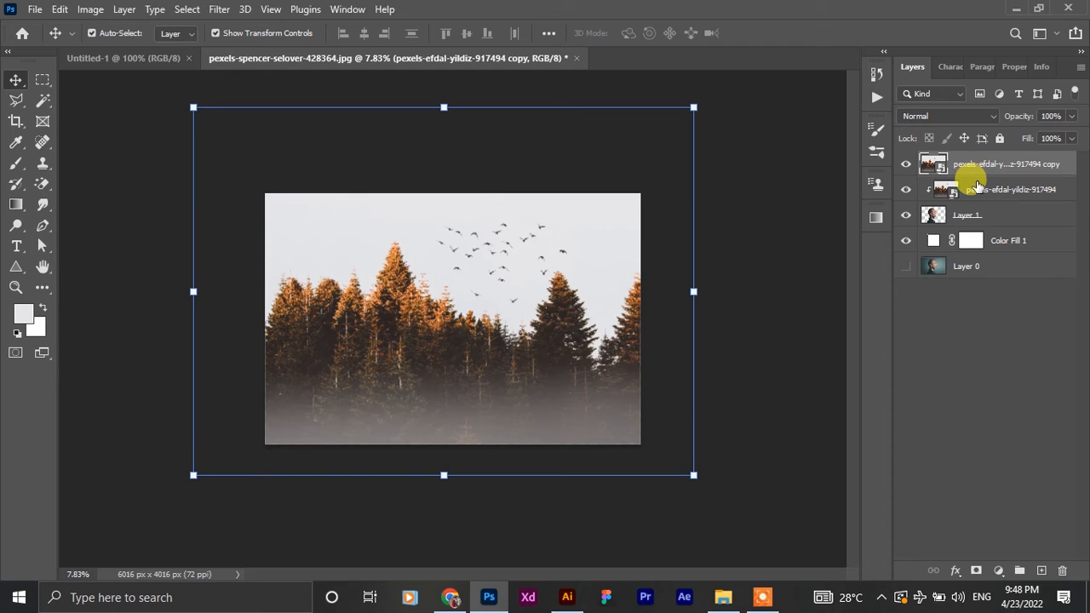
{"action": "left_click", "coordinate": [977, 170], "text": "alt"}
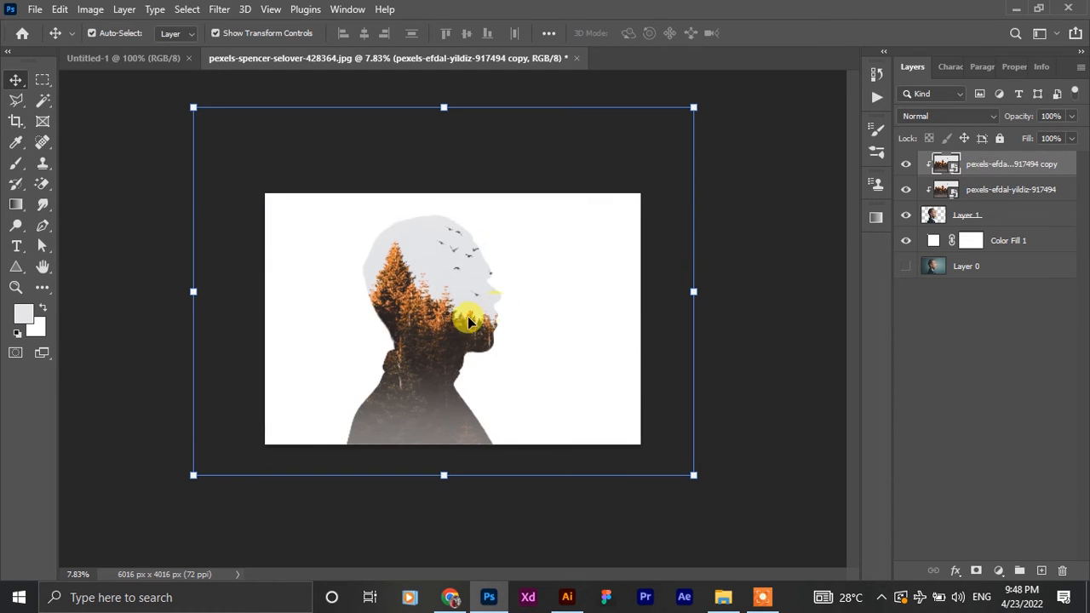
- Flip the forest copy vertically with Free Transform
{"action": "right_click", "coordinate": [425, 329]}
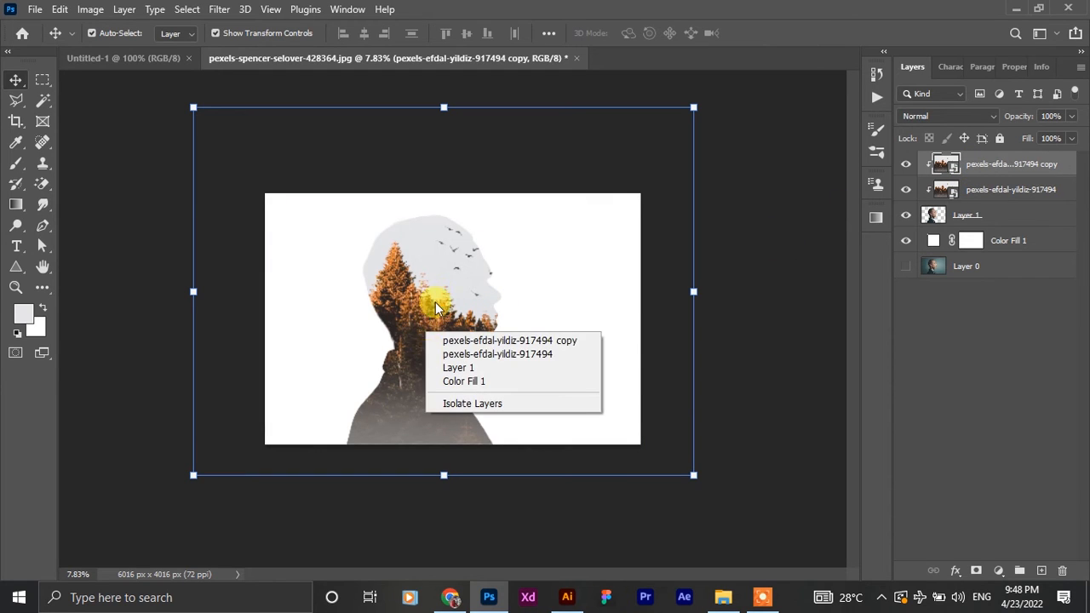
{"action": "key", "text": "Escape"}
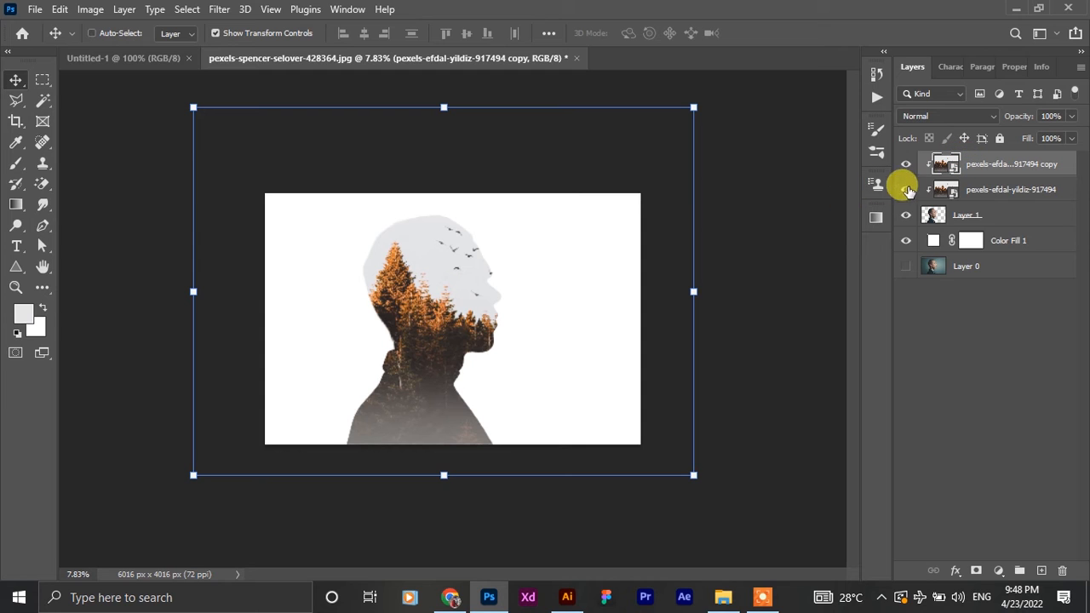
{"action": "key", "text": "ctrl+t"}
{"action": "right_click", "coordinate": [454, 328]}
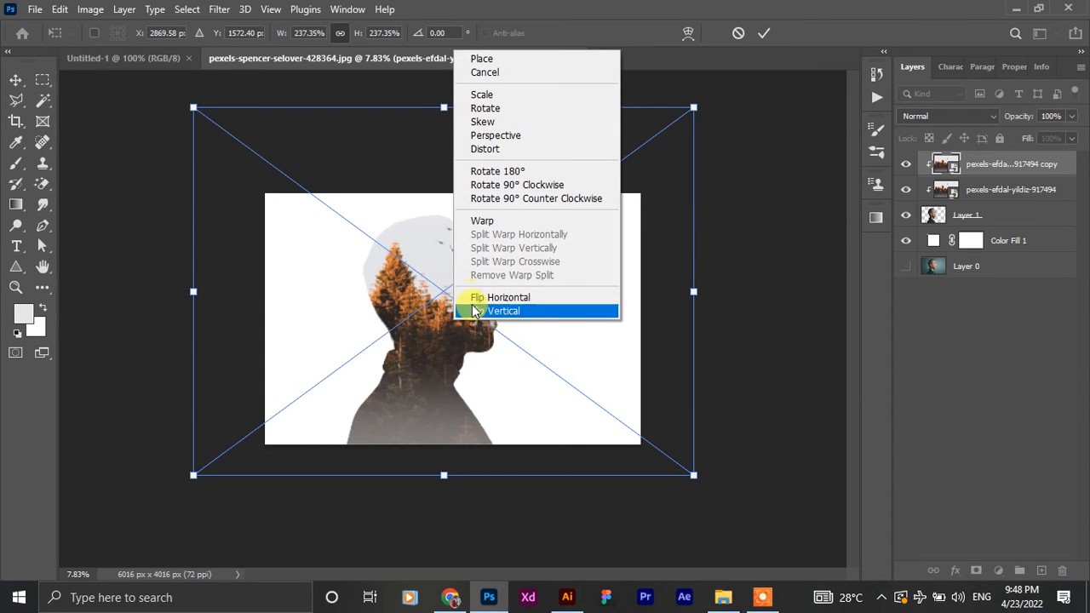
{"action": "left_click", "coordinate": [481, 310]}
{"action": "key", "text": "Return"}
- Hide the original forest layer and keep the flipped copy visible
{"action": "left_click", "coordinate": [907, 190]}
{"action": "left_click", "coordinate": [905, 166]}
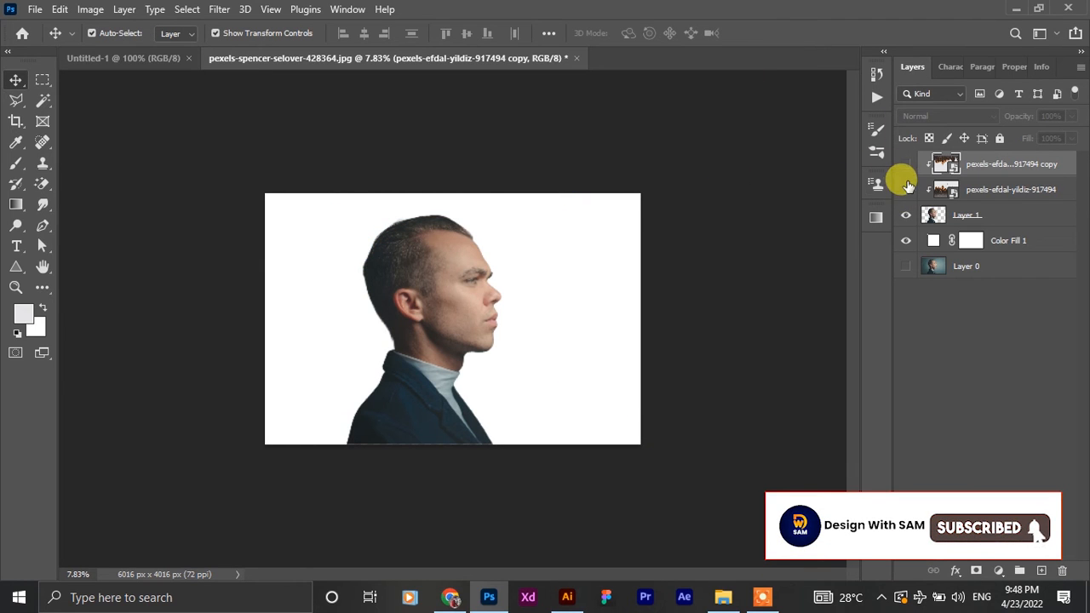
{"action": "left_click", "coordinate": [906, 167]}
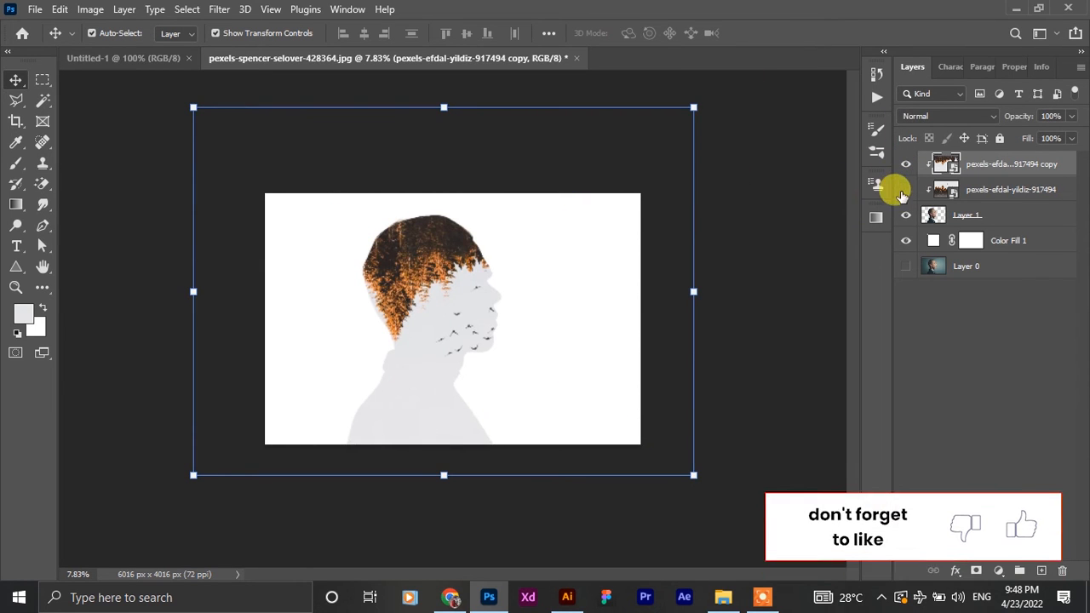
- Shrink the flipped forest copy and move it down so its inverted treetops reach the man's jacket
{"action": "left_click_drag", "start_coordinate": [440, 261], "coordinate": [473, 371]}
{"action": "left_click_drag", "start_coordinate": [718, 397], "coordinate": [666, 389]}
{"action": "mouse_move", "coordinate": [456, 363]}
{"action": "left_mouse_down"}
{"action": "mouse_move", "coordinate": [463, 377]}
{"action": "mouse_move", "coordinate": [464, 358]}
{"action": "mouse_move", "coordinate": [476, 365]}
{"action": "left_mouse_up"}
{"action": "left_click_drag", "start_coordinate": [687, 409], "coordinate": [662, 397]}
{"action": "mouse_move", "coordinate": [422, 387]}
{"action": "left_mouse_down"}
{"action": "mouse_move", "coordinate": [435, 388]}
{"action": "mouse_move", "coordinate": [438, 367]}
{"action": "mouse_move", "coordinate": [431, 373]}
{"action": "left_mouse_up"}
{"action": "left_click", "coordinate": [764, 32]}
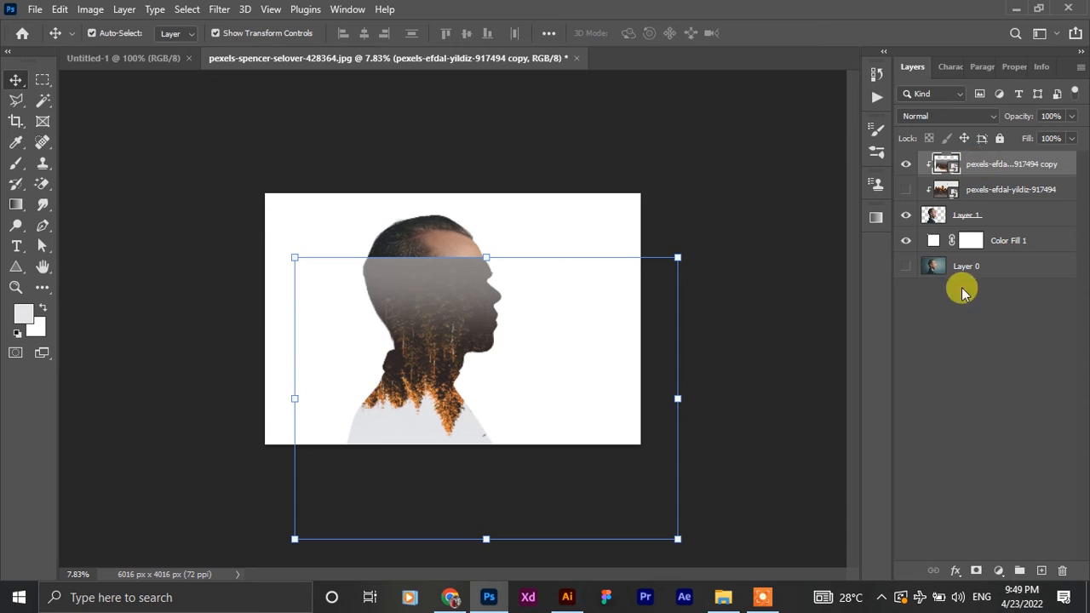
- Add a layer mask to the flipped forest copy
{"action": "left_click", "coordinate": [975, 570]}
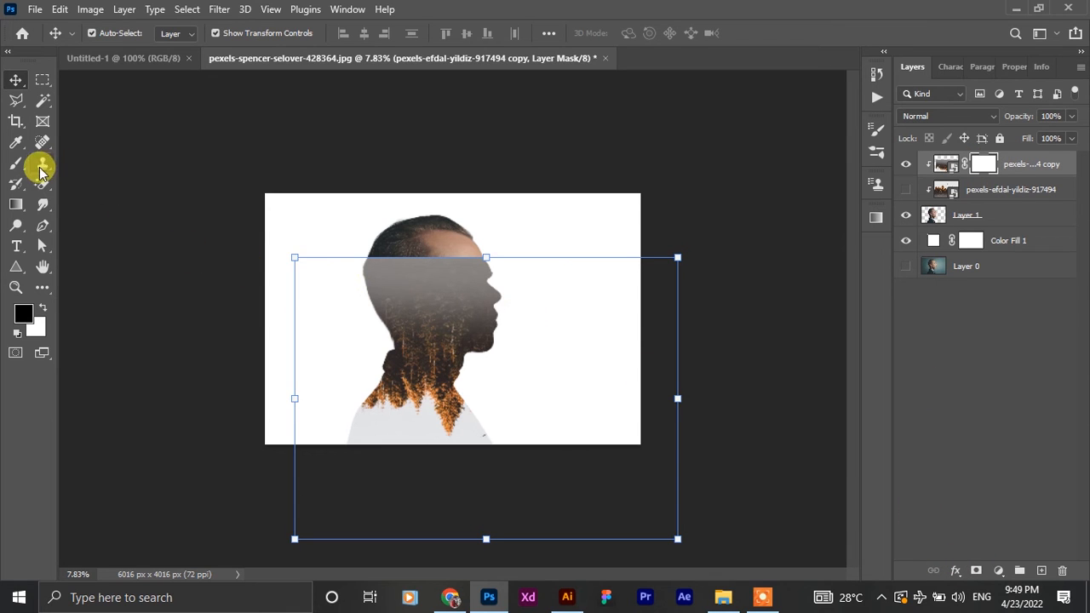
- Paint black on the flipped forest copy's mask with a Soft Round brush to uncover the man's face and head
{"action": "key", "text": "b"}
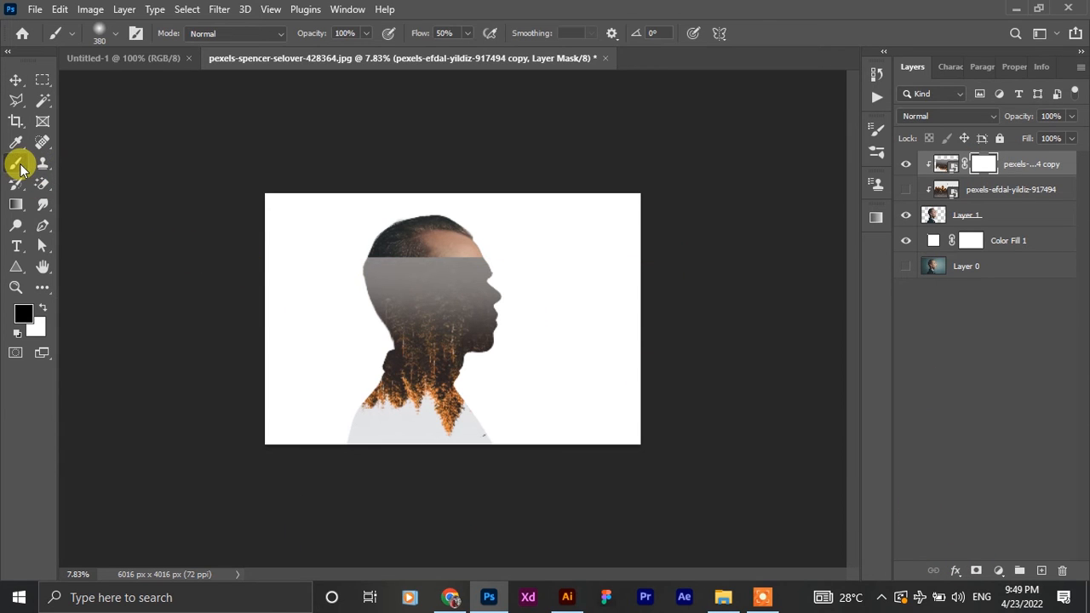
{"action": "left_click", "coordinate": [115, 39]}
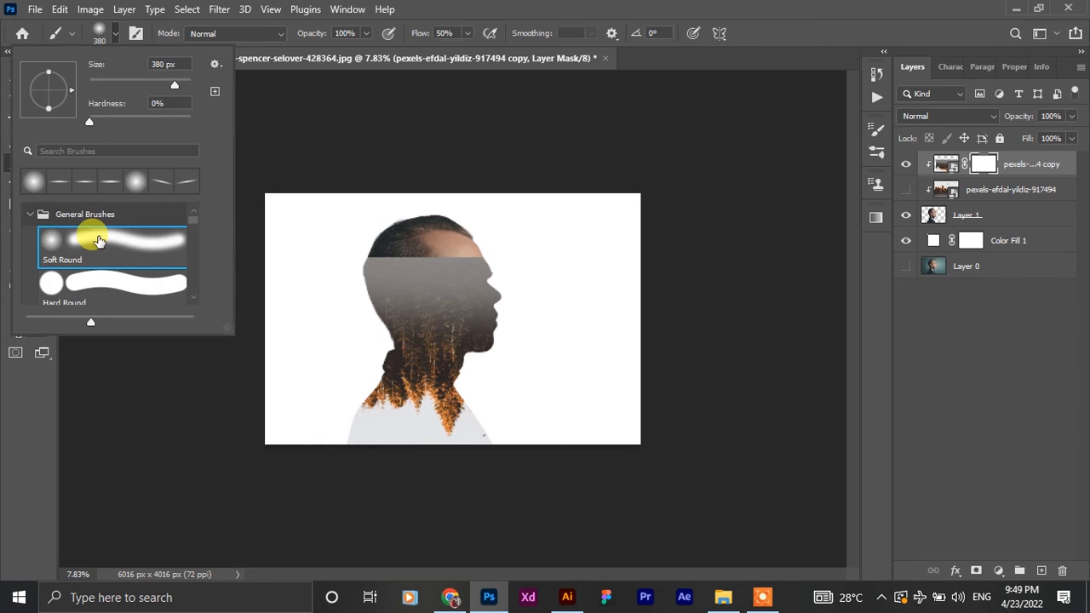
{"action": "left_click", "coordinate": [343, 101]}
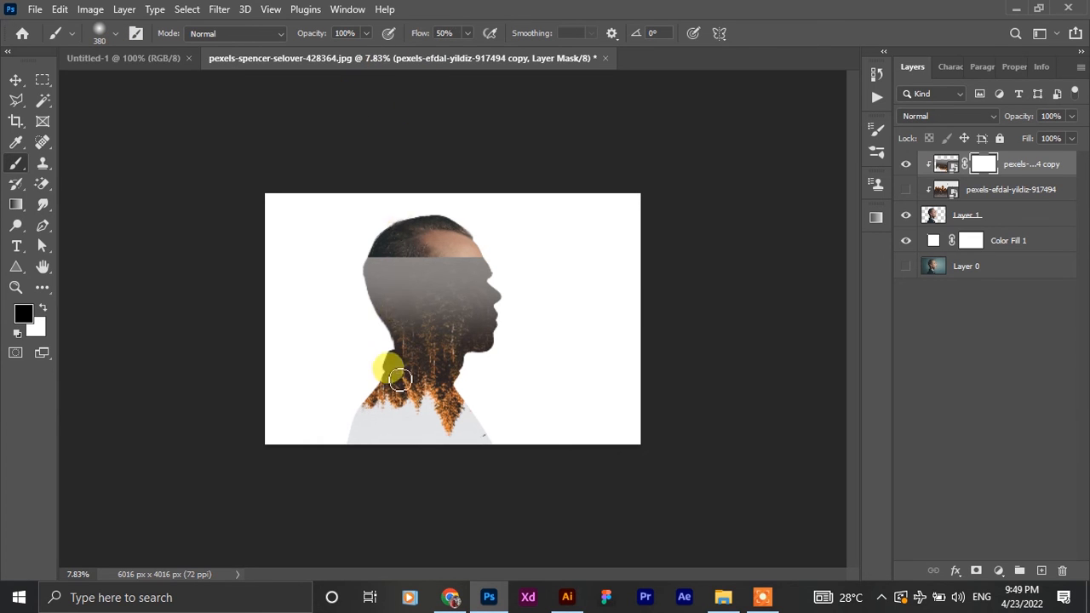
{"action": "scroll", "coordinate": [425, 294], "scroll_direction": "up", "scroll_amount": 2}
{"action": "left_click_drag", "start_coordinate": [503, 285], "coordinate": [535, 292]}
{"action": "mouse_move", "coordinate": [503, 249]}
{"action": "left_mouse_down"}
{"action": "mouse_move", "coordinate": [462, 240]}
{"action": "mouse_move", "coordinate": [298, 240]}
{"action": "mouse_move", "coordinate": [514, 227]}
{"action": "mouse_move", "coordinate": [302, 223]}
{"action": "mouse_move", "coordinate": [516, 274]}
{"action": "mouse_move", "coordinate": [534, 298]}
{"action": "mouse_move", "coordinate": [488, 304]}
{"action": "mouse_move", "coordinate": [294, 287]}
{"action": "mouse_move", "coordinate": [395, 294]}
{"action": "mouse_move", "coordinate": [492, 318]}
{"action": "left_mouse_up"}
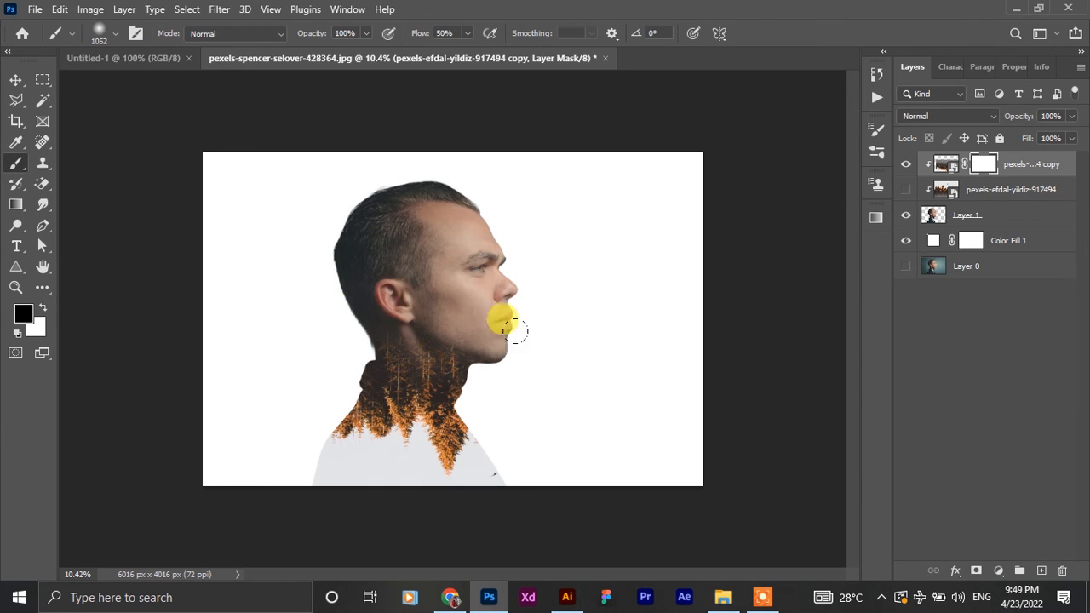
{"action": "mouse_move", "coordinate": [340, 280]}
{"action": "left_mouse_down"}
{"action": "mouse_move", "coordinate": [436, 289]}
{"action": "mouse_move", "coordinate": [516, 338]}
{"action": "mouse_move", "coordinate": [284, 289]}
{"action": "mouse_move", "coordinate": [460, 326]}
{"action": "mouse_move", "coordinate": [309, 284]}
{"action": "mouse_move", "coordinate": [440, 301]}
{"action": "mouse_move", "coordinate": [519, 286]}
{"action": "mouse_move", "coordinate": [418, 216]}
{"action": "left_mouse_up"}
- Show the original forest layer again and add a layer mask to it
{"action": "left_click", "coordinate": [906, 190]}
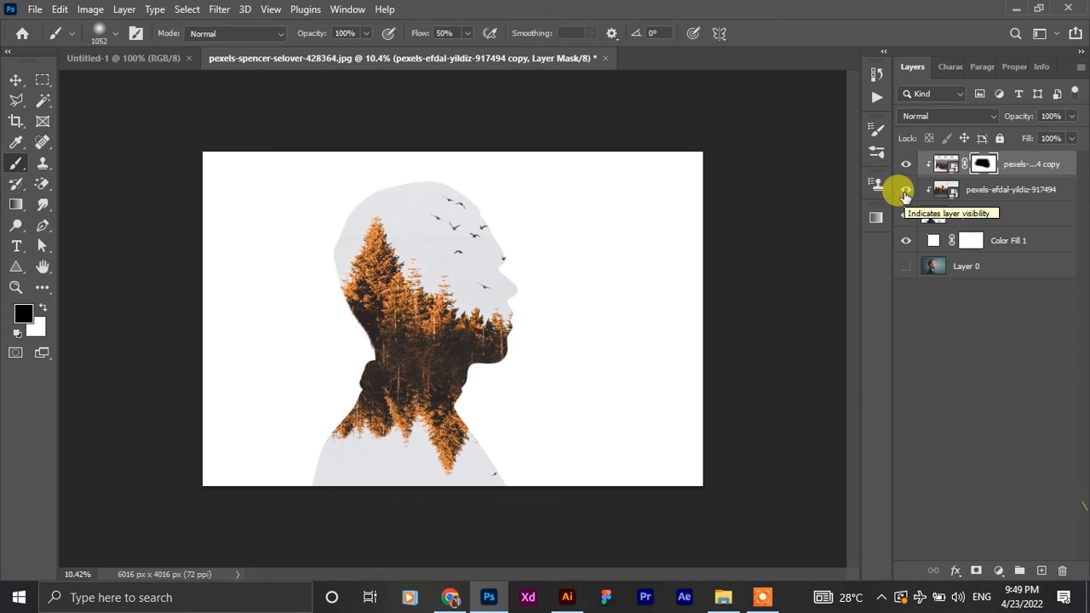
{"action": "left_click", "coordinate": [943, 187]}
{"action": "left_click", "coordinate": [976, 570]}
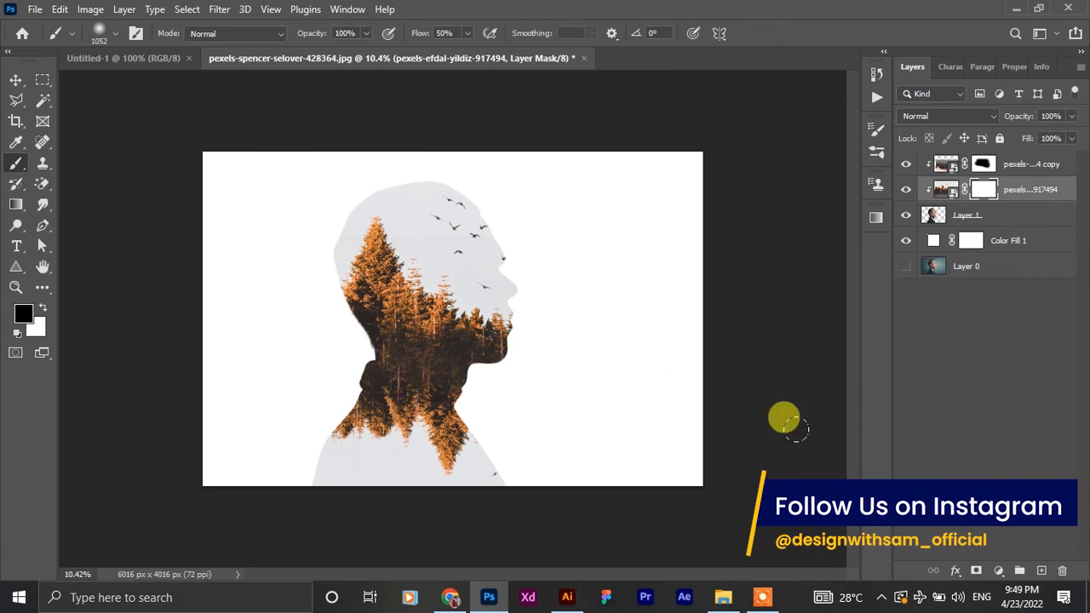
- Paint black on the original forest layer's mask with a soft brush to reveal the man's face from brow to jaw
{"action": "scroll", "coordinate": [540, 308], "scroll_direction": "up", "scroll_amount": 4}
{"action": "left_click_drag", "start_coordinate": [557, 297], "coordinate": [544, 297]}
{"action": "mouse_move", "coordinate": [538, 239]}
{"action": "left_mouse_down"}
{"action": "mouse_move", "coordinate": [523, 264]}
{"action": "mouse_move", "coordinate": [484, 266]}
{"action": "mouse_move", "coordinate": [534, 305]}
{"action": "mouse_move", "coordinate": [430, 297]}
{"action": "mouse_move", "coordinate": [508, 326]}
{"action": "mouse_move", "coordinate": [420, 266]}
{"action": "mouse_move", "coordinate": [458, 267]}
{"action": "mouse_move", "coordinate": [511, 233]}
{"action": "mouse_move", "coordinate": [489, 224]}
{"action": "mouse_move", "coordinate": [450, 256]}
{"action": "mouse_move", "coordinate": [497, 211]}
{"action": "mouse_move", "coordinate": [488, 207]}
{"action": "mouse_move", "coordinate": [466, 254]}
{"action": "mouse_move", "coordinate": [443, 255]}
{"action": "mouse_move", "coordinate": [426, 281]}
{"action": "mouse_move", "coordinate": [432, 300]}
{"action": "mouse_move", "coordinate": [504, 339]}
{"action": "mouse_move", "coordinate": [450, 311]}
{"action": "mouse_move", "coordinate": [499, 309]}
{"action": "mouse_move", "coordinate": [287, 312]}
{"action": "mouse_move", "coordinate": [484, 321]}
{"action": "left_mouse_up"}
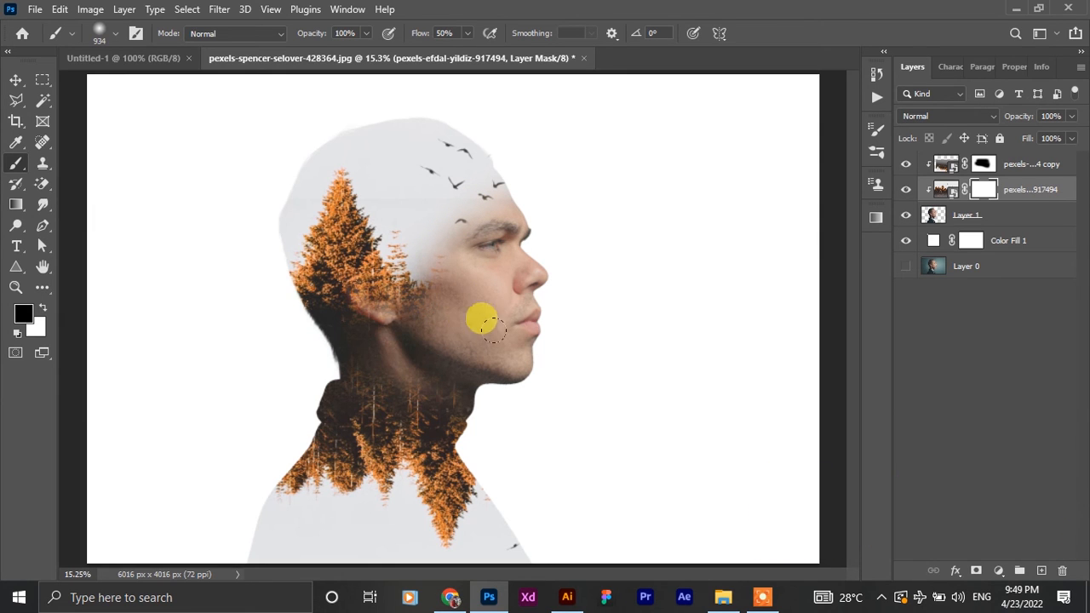
{"action": "left_click_drag", "start_coordinate": [426, 296], "coordinate": [429, 294]}
{"action": "left_click_drag", "start_coordinate": [518, 348], "coordinate": [501, 345]}
{"action": "left_click_drag", "start_coordinate": [422, 337], "coordinate": [302, 339]}
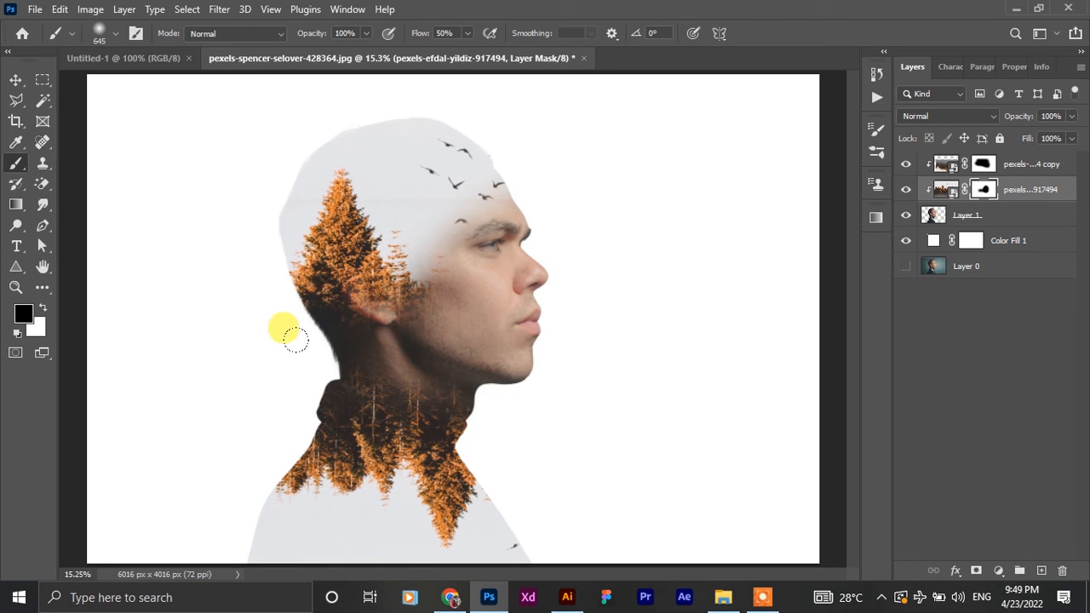
{"action": "mouse_move", "coordinate": [581, 374]}
{"action": "left_mouse_down"}
{"action": "mouse_move", "coordinate": [521, 361]}
{"action": "mouse_move", "coordinate": [530, 360]}
{"action": "mouse_move", "coordinate": [500, 325]}
{"action": "left_mouse_up"}
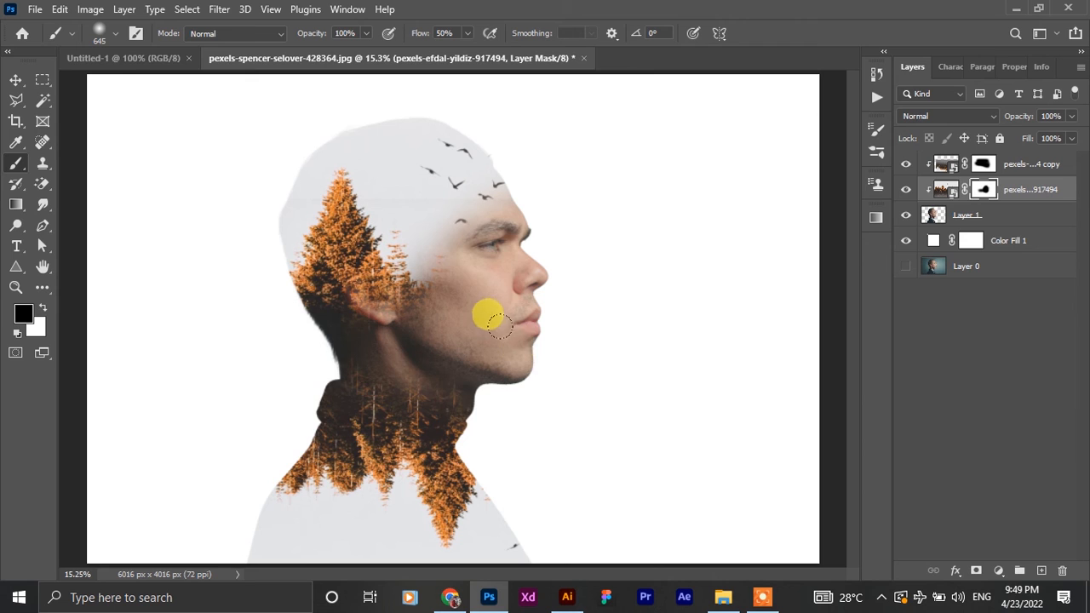
- Change the Color Fill 1 background to #e4e5e7 by sampling the light grey sky inside the head
{"action": "scroll", "coordinate": [538, 345], "scroll_direction": "down", "scroll_amount": 2}
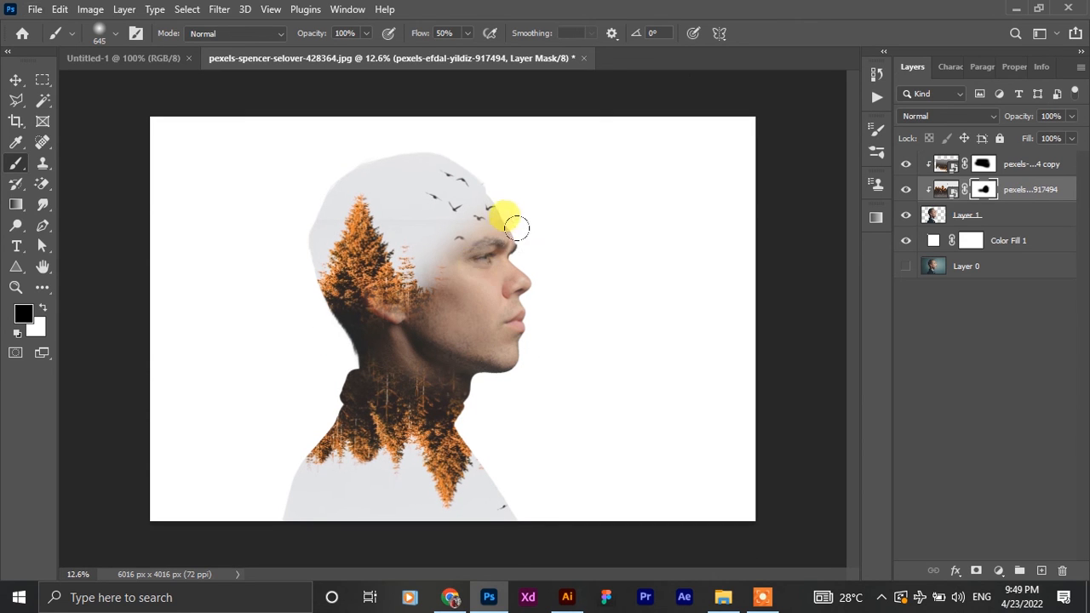
{"action": "scroll", "coordinate": [529, 328], "scroll_direction": "down", "scroll_amount": 1}
{"action": "scroll", "coordinate": [525, 326], "scroll_direction": "up", "scroll_amount": 1}
{"action": "double_click", "coordinate": [934, 243]}
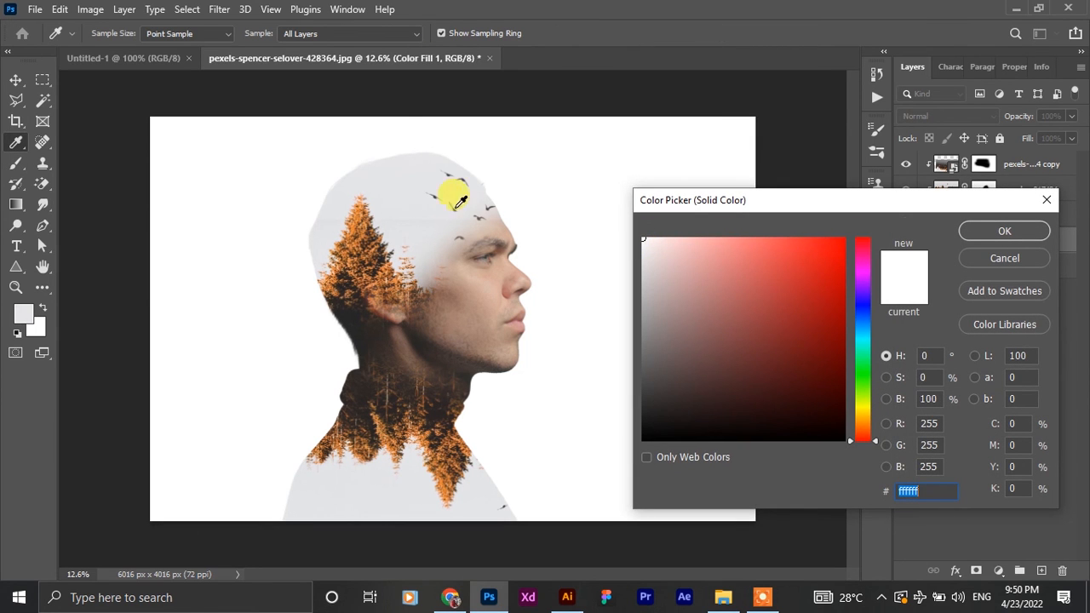
{"action": "left_click", "coordinate": [356, 181]}
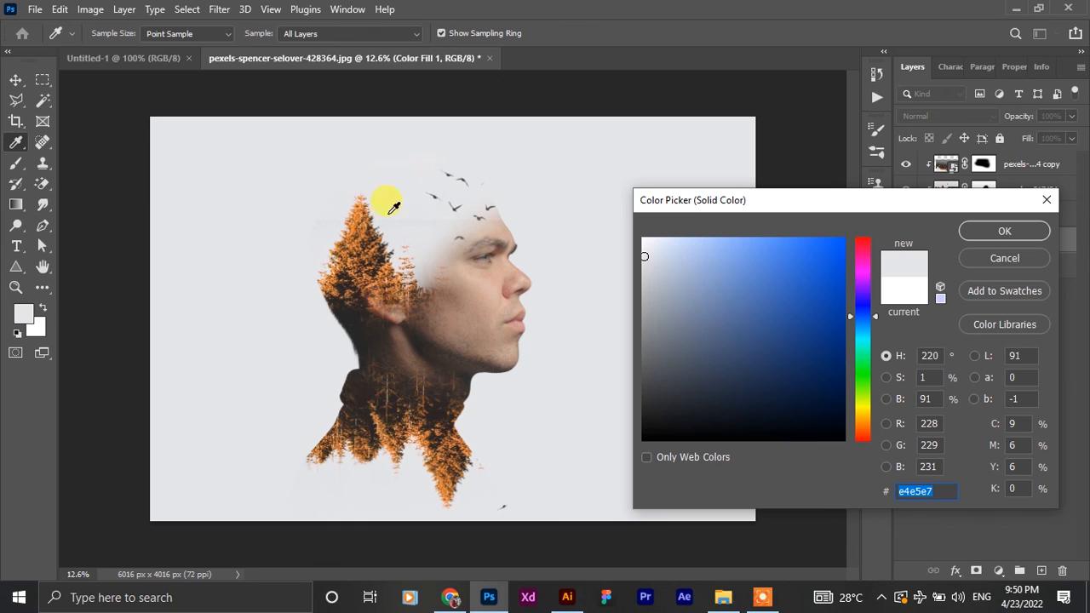
{"action": "left_click", "coordinate": [992, 230]}
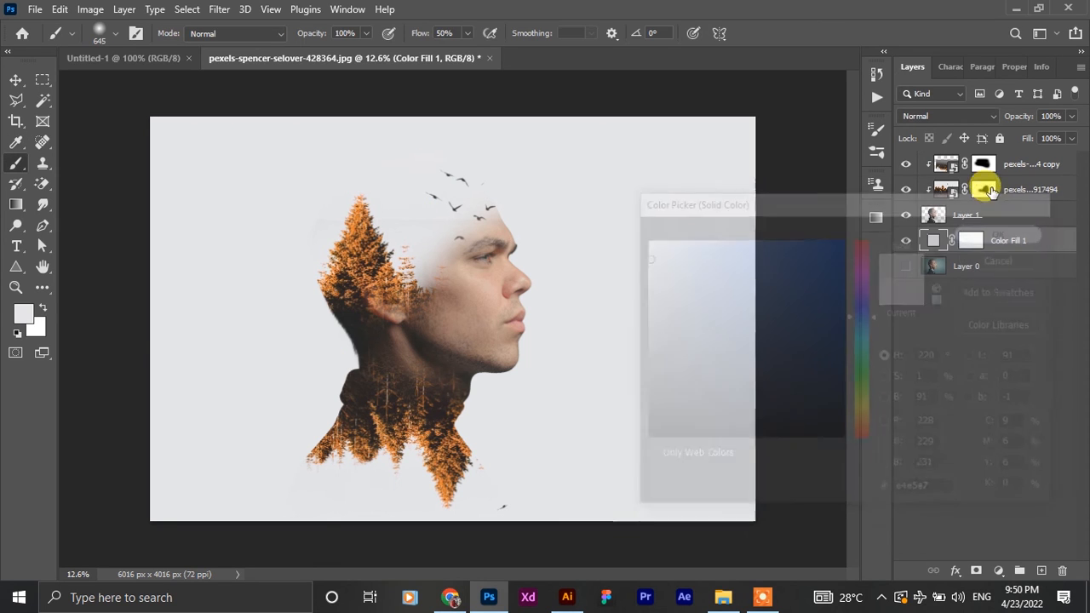
- Try to mask out the stray bird at the jacket's lower front edge using both forest layer masks
{"action": "left_click", "coordinate": [981, 164]}
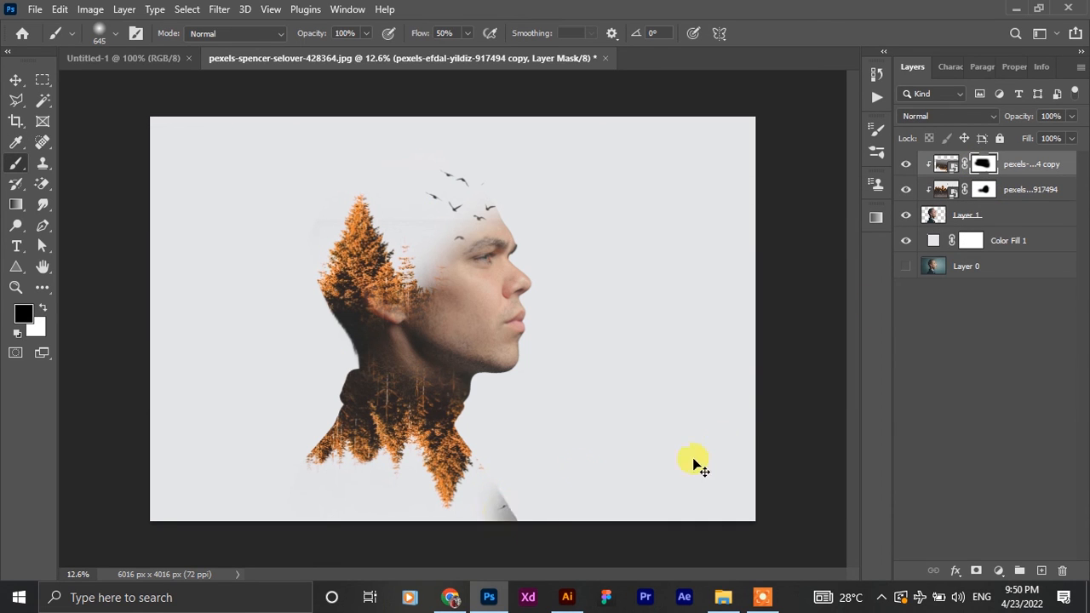
{"action": "left_click", "coordinate": [980, 196]}
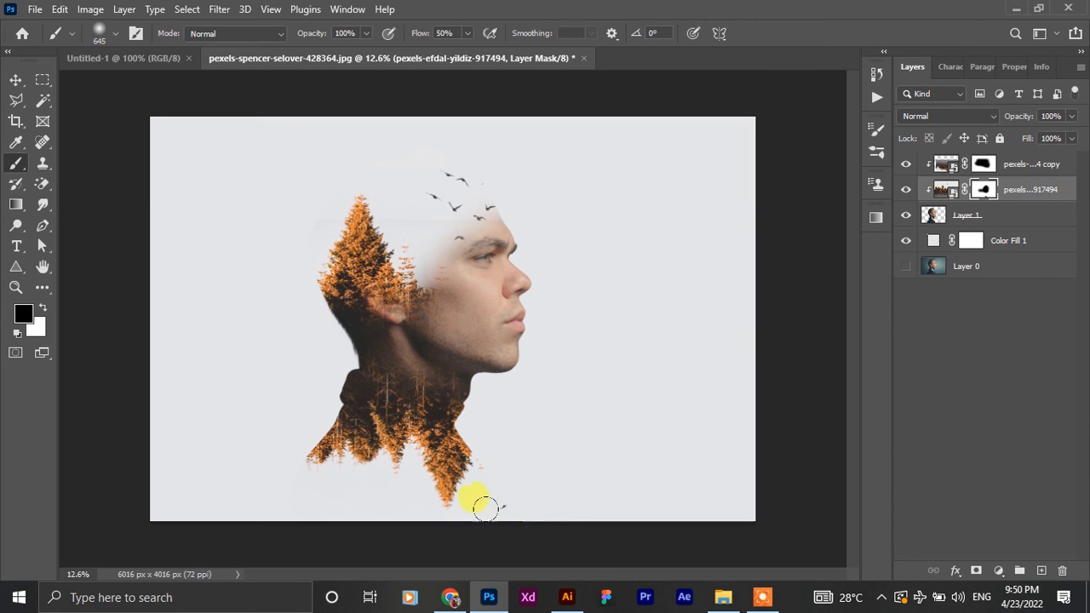
{"action": "left_click", "coordinate": [985, 165]}
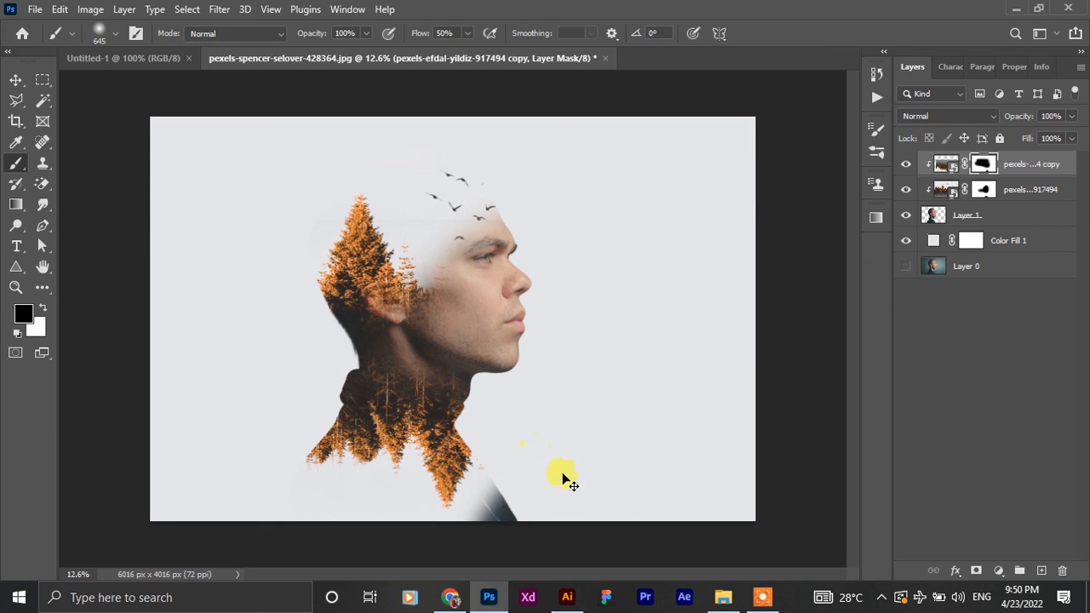
{"action": "scroll", "coordinate": [414, 306], "scroll_direction": "down", "scroll_amount": 1}
{"action": "scroll", "coordinate": [389, 258], "scroll_direction": "up", "scroll_amount": 2}
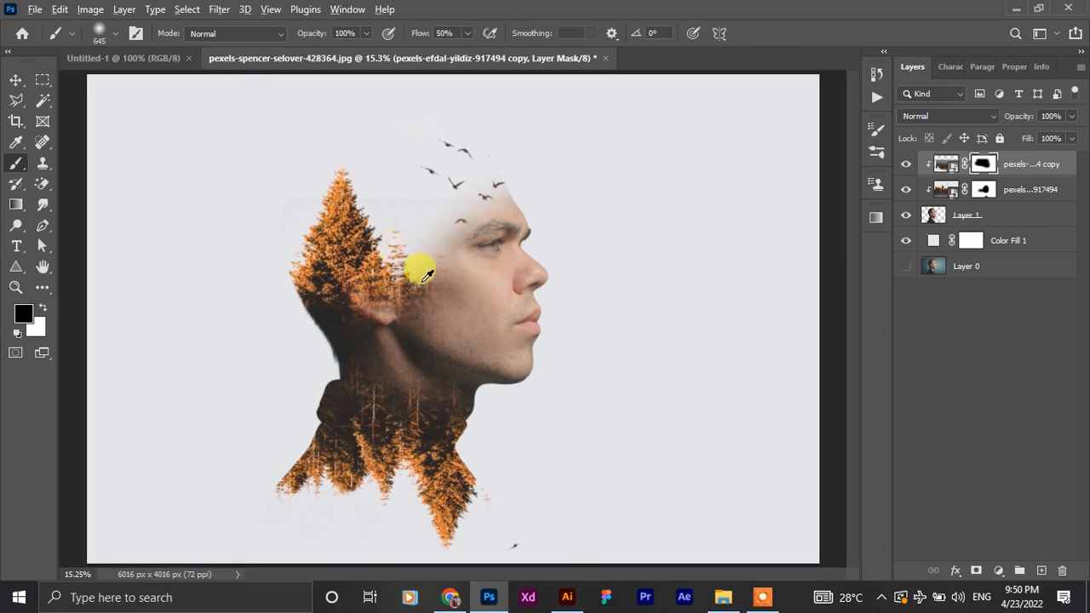
{"action": "scroll", "coordinate": [426, 274], "scroll_direction": "down", "scroll_amount": 2}
- Add a Gradient Map adjustment layer above all the layers
{"action": "left_click", "coordinate": [14, 83]}
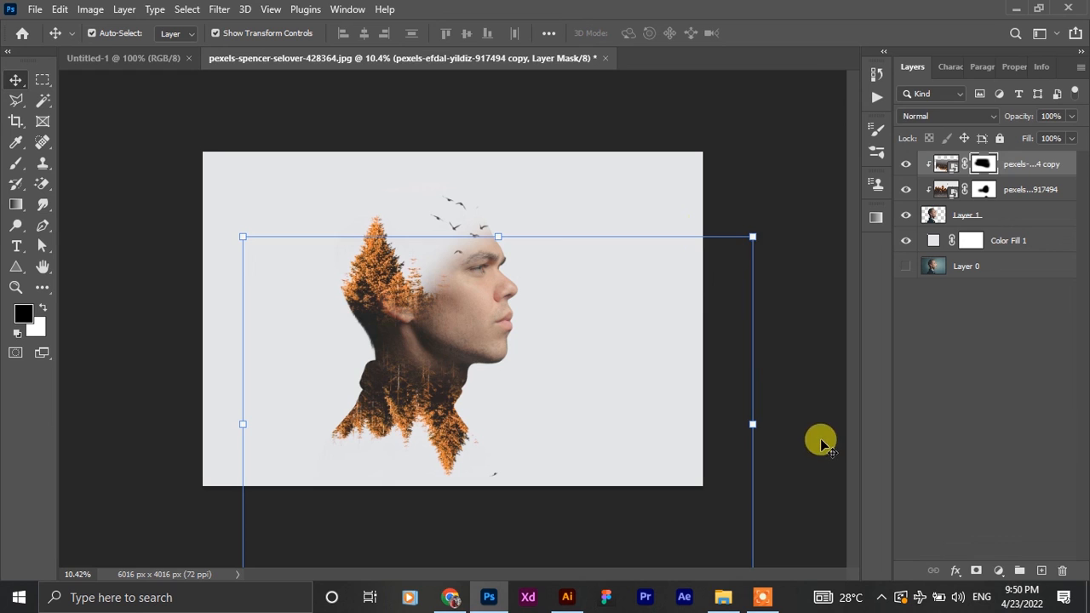
{"action": "left_click", "coordinate": [977, 555]}
{"action": "left_click", "coordinate": [1002, 576]}
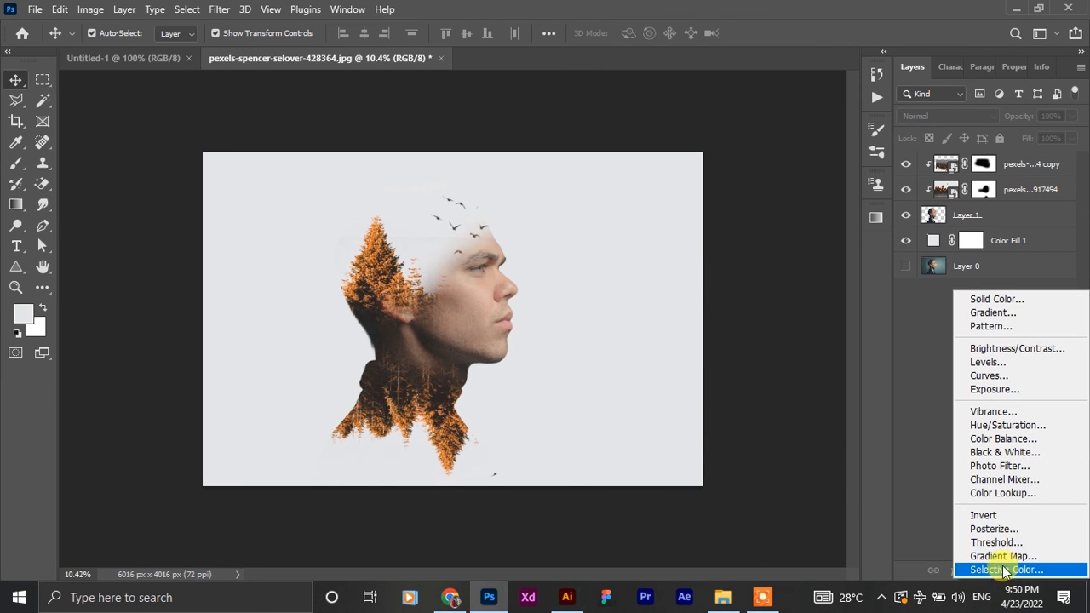
{"action": "left_click", "coordinate": [998, 555]}
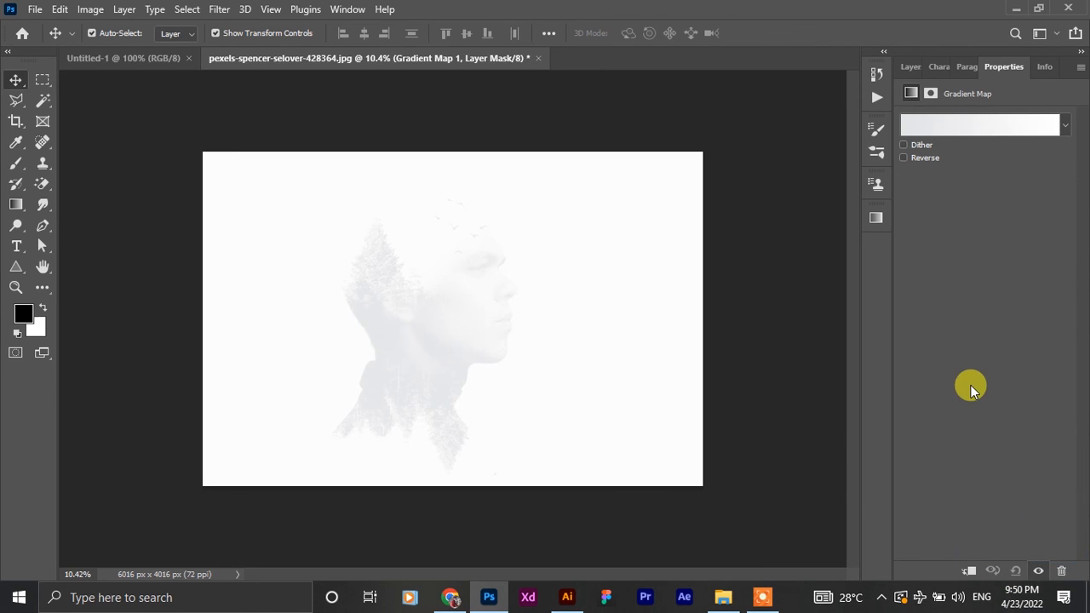
- Open the Photographic Toning set within Legacy Gradients for the gradient map
{"action": "left_click", "coordinate": [1066, 127]}
{"action": "left_click_drag", "start_coordinate": [1052, 176], "coordinate": [1051, 243]}
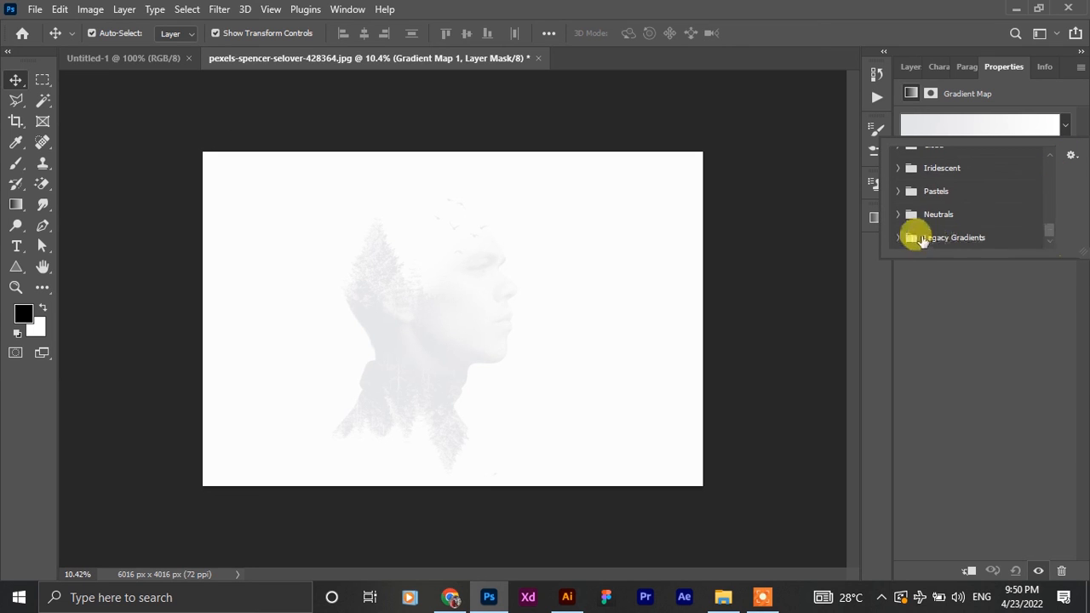
{"action": "left_click", "coordinate": [1050, 242]}
{"action": "left_click", "coordinate": [1050, 244]}
{"action": "left_click", "coordinate": [1051, 245]}
{"action": "left_click", "coordinate": [1051, 245]}
{"action": "left_click", "coordinate": [1051, 245]}
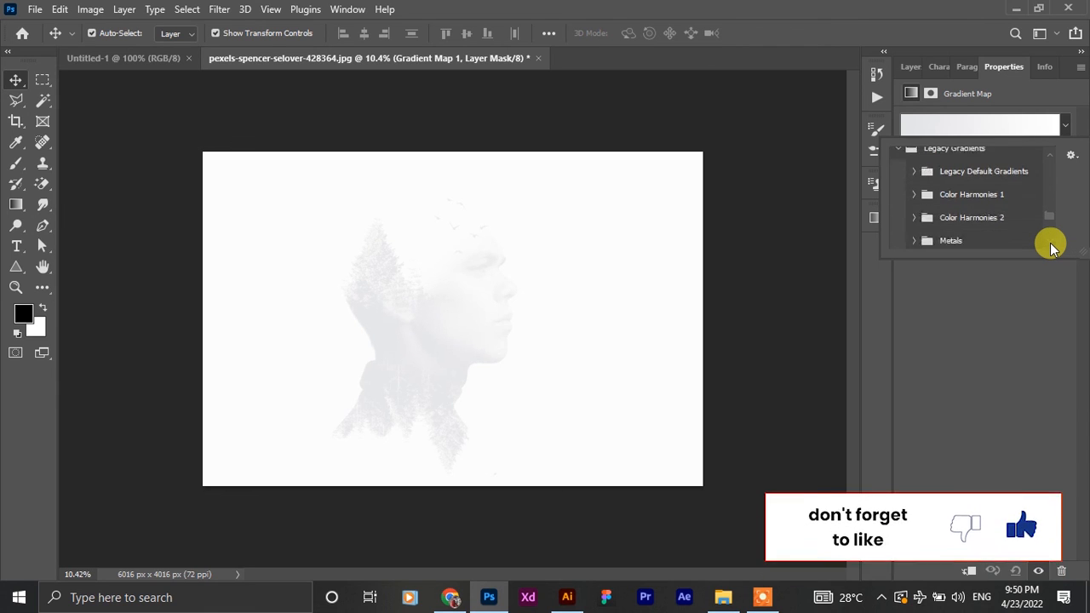
{"action": "left_click", "coordinate": [1051, 245]}
{"action": "left_click", "coordinate": [1051, 245]}
{"action": "left_click", "coordinate": [1050, 245]}
{"action": "left_click", "coordinate": [1051, 245]}
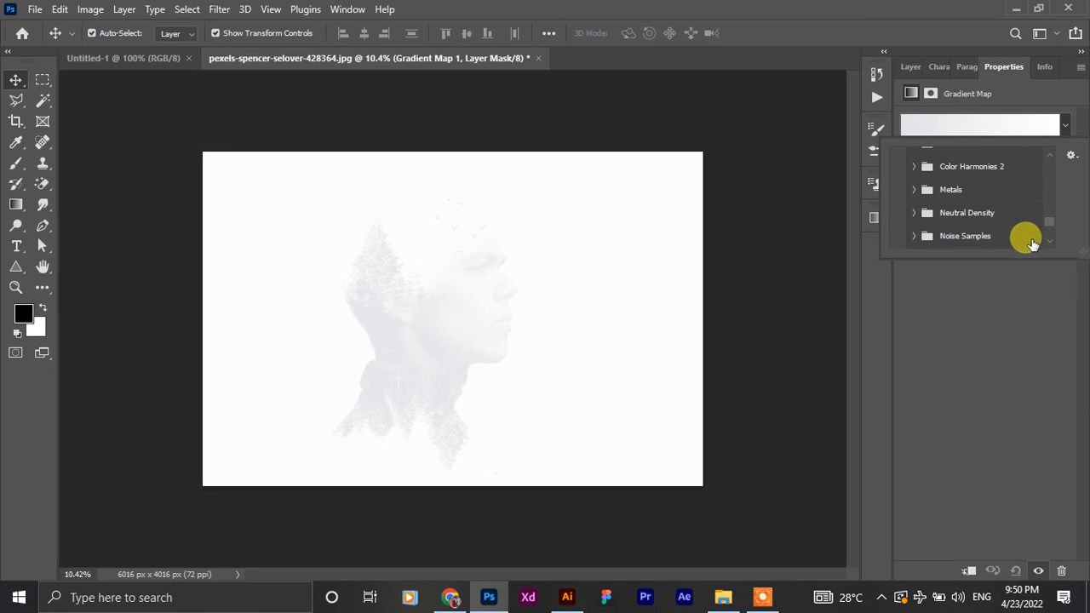
{"action": "scroll", "coordinate": [1047, 243], "scroll_direction": "down", "scroll_amount": 3}
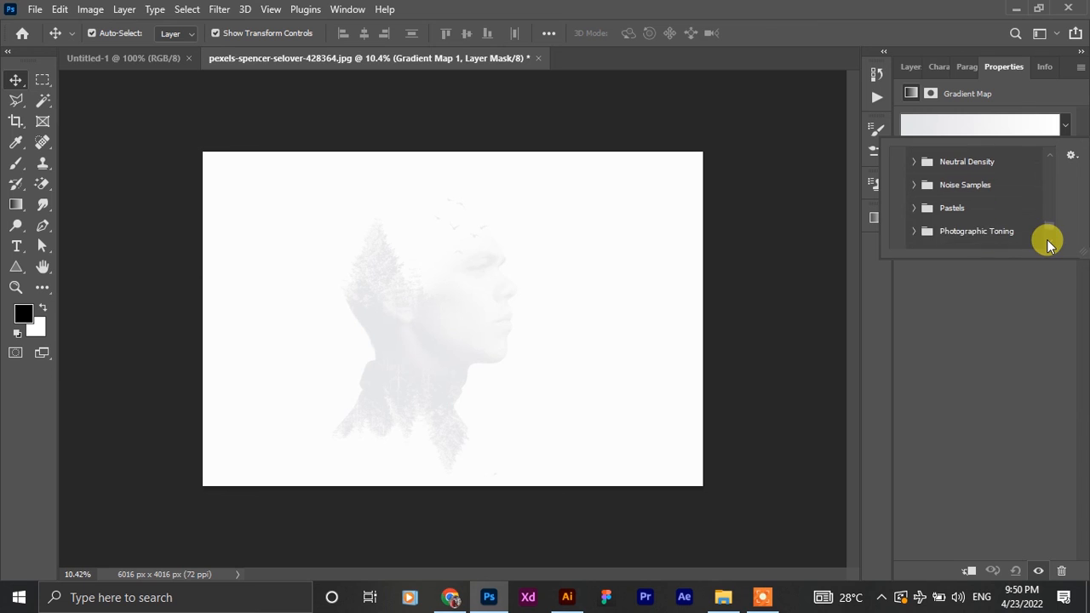
{"action": "left_click", "coordinate": [913, 231]}
{"action": "scroll", "coordinate": [932, 232], "scroll_direction": "down", "scroll_amount": 4}
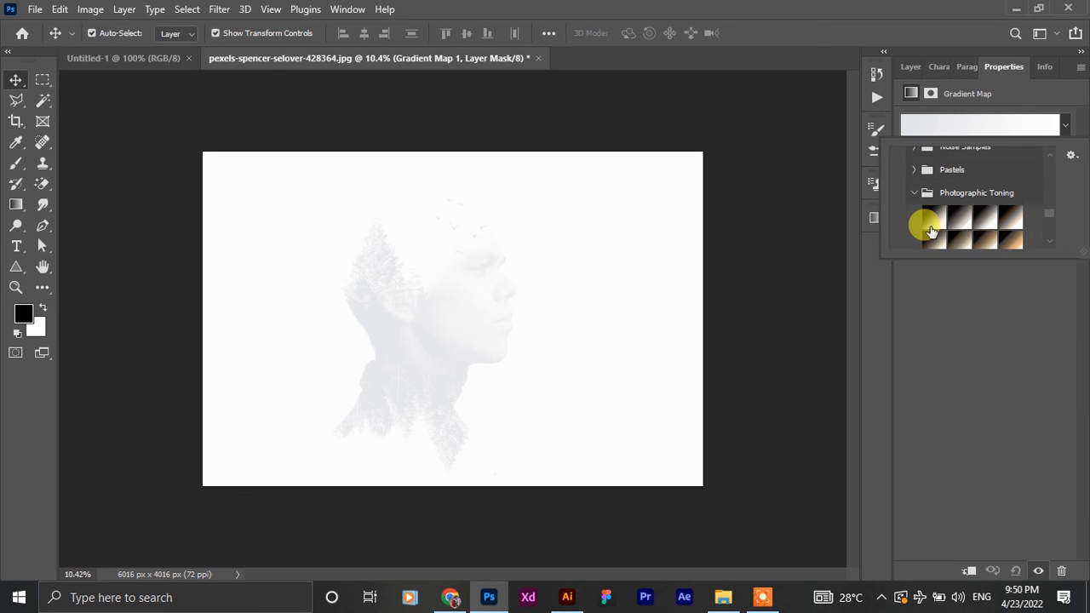
- Try out Photographic Toning presets on the gradient map and apply Sepia 1
{"action": "left_click", "coordinate": [957, 211]}
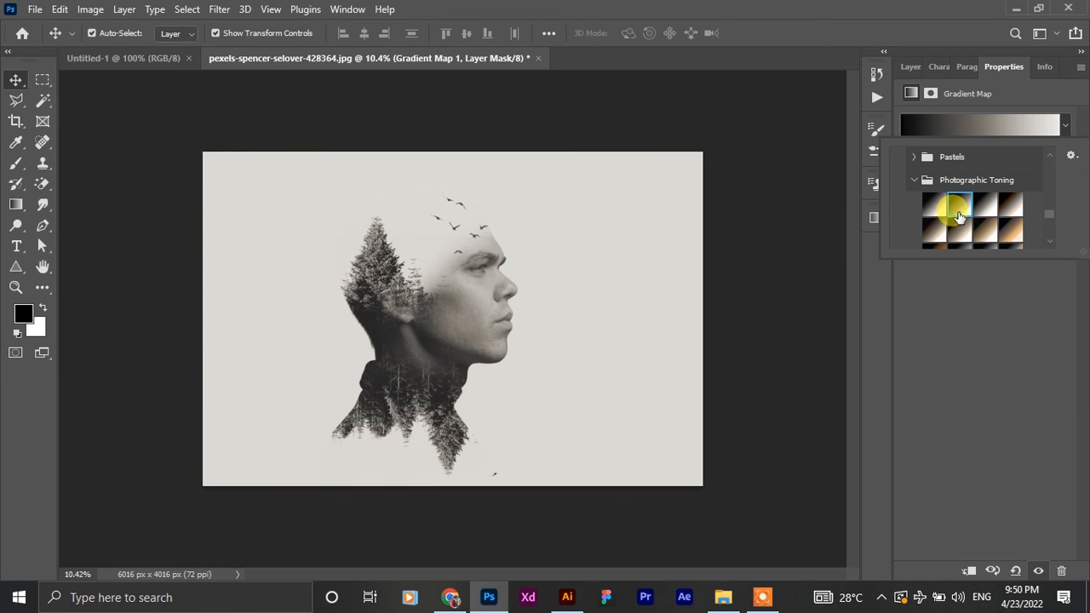
{"action": "left_click", "coordinate": [983, 206]}
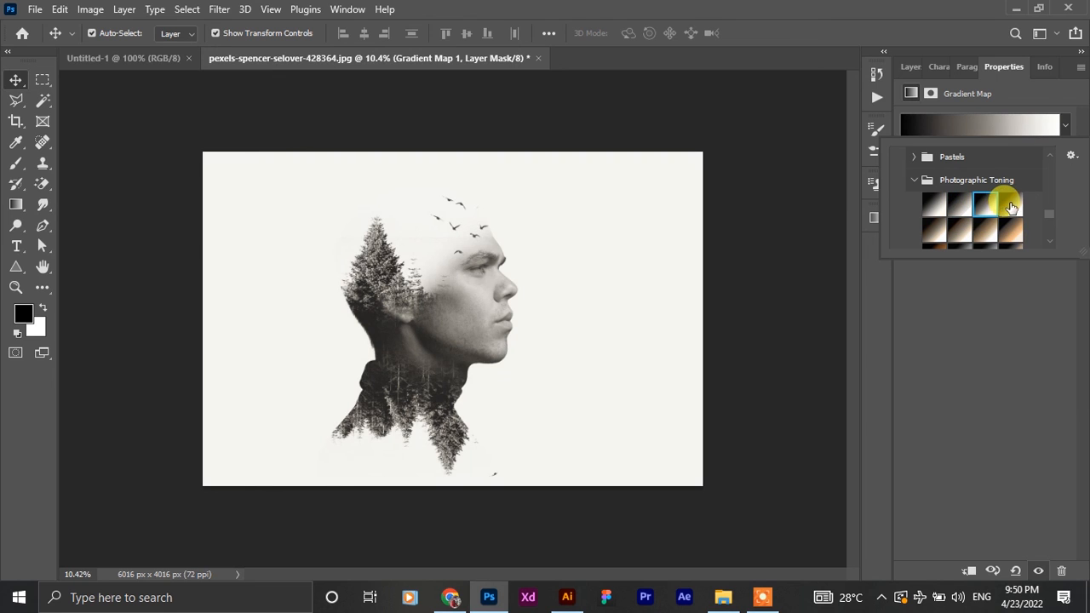
{"action": "left_click", "coordinate": [1010, 204]}
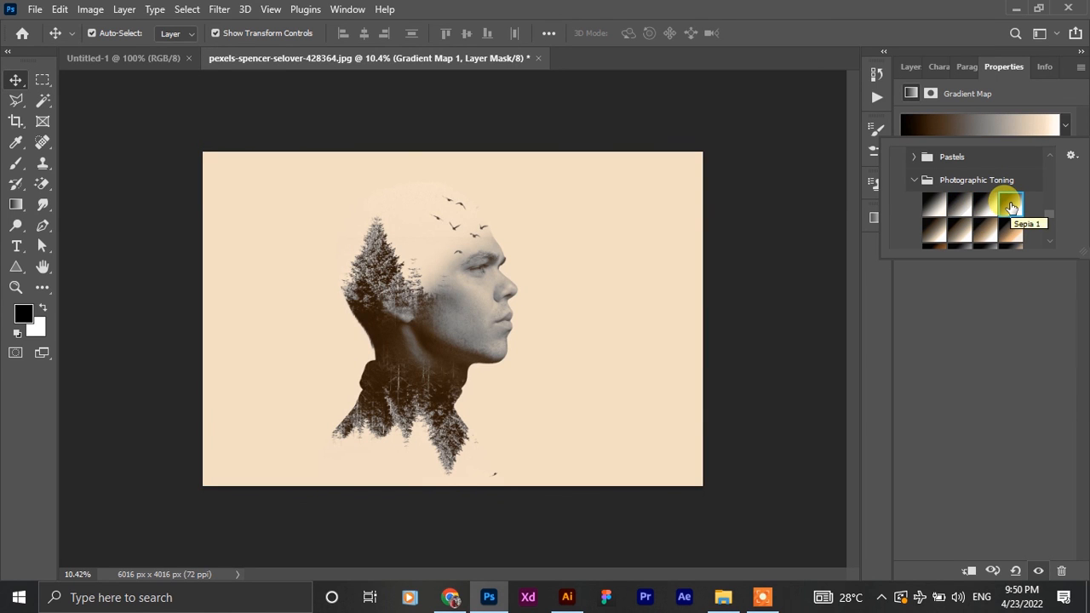